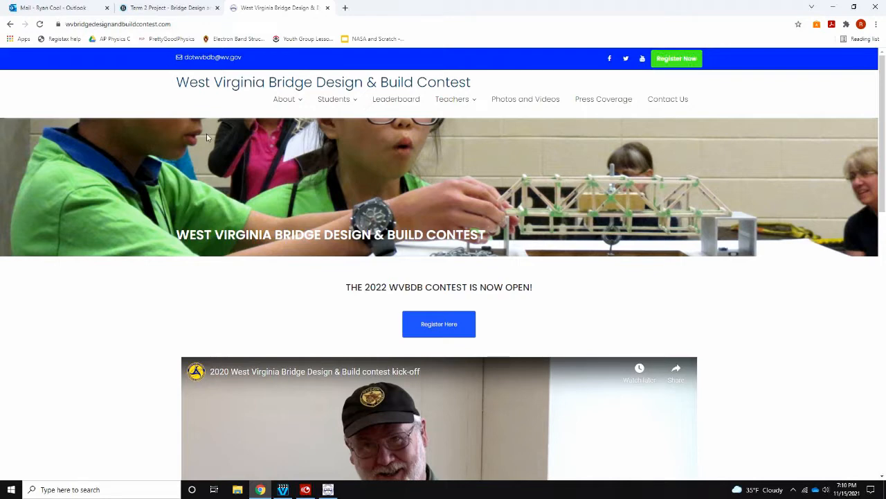
Open the contest site's student resources and download Bridge Designer 2022 for Windows.
mouse_move(335, 102)
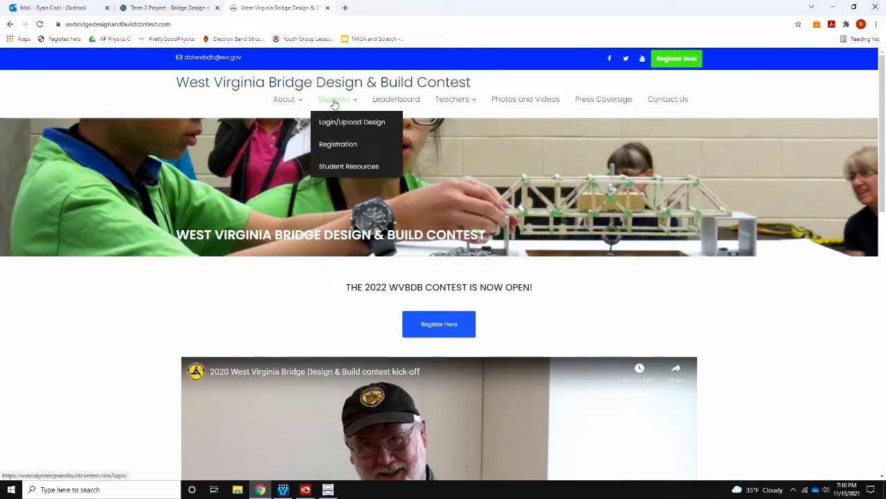
left_click(352, 167)
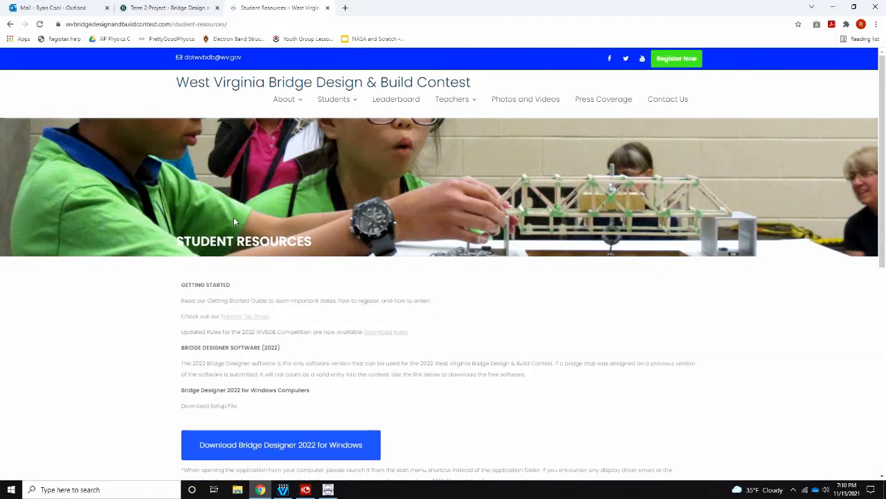
scroll(233, 217, "down", 4)
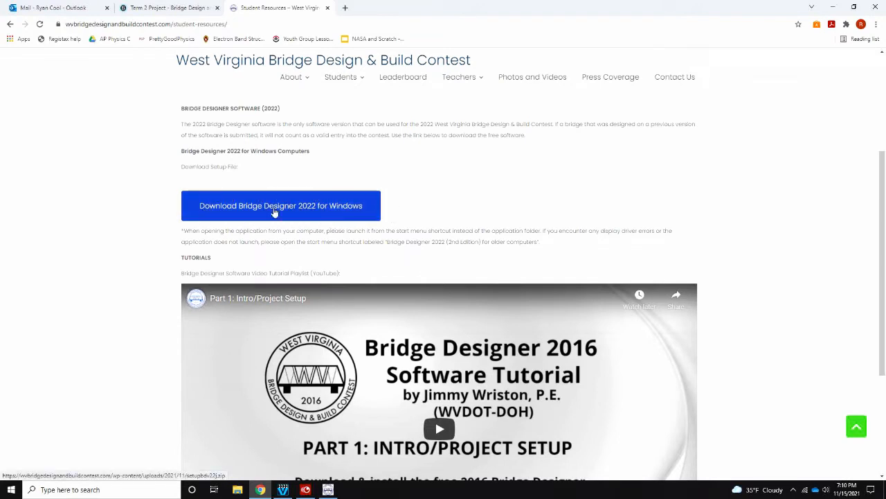
left_click(246, 206)
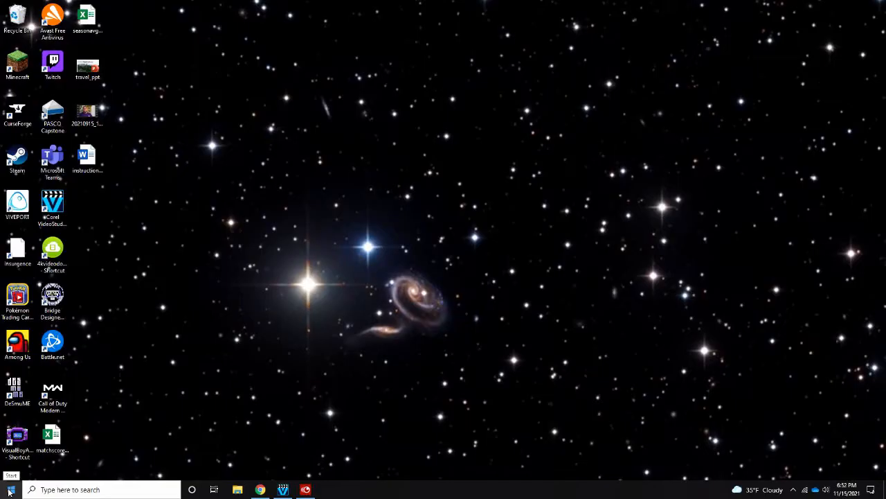
Launch Bridge Designer 2022 (2nd Edition) and start a new bridge design without a local contest code.
left_click(9, 491)
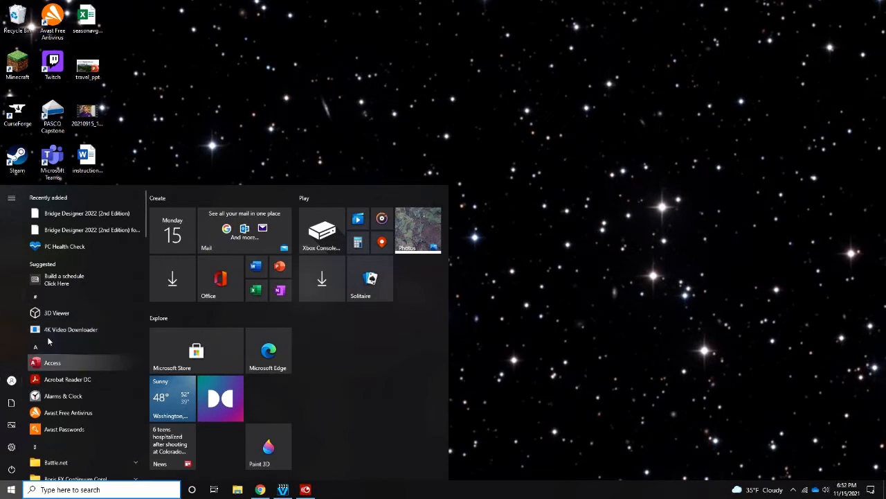
left_click(69, 215)
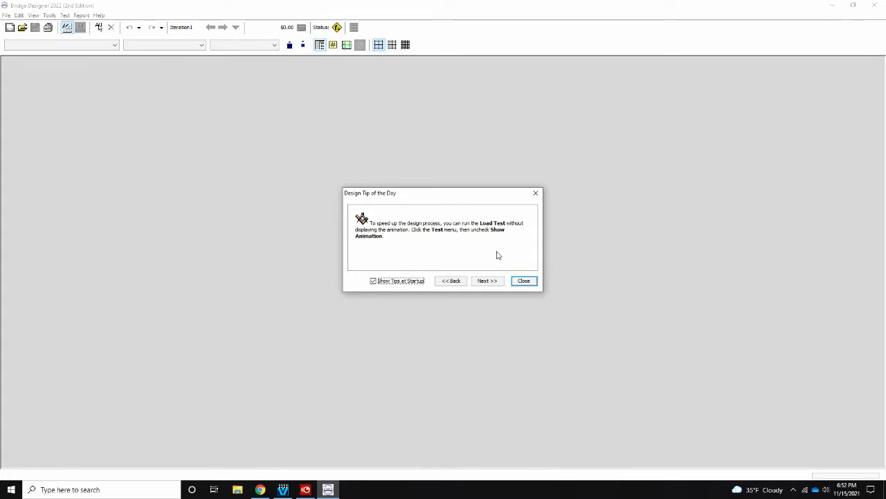
left_click(524, 283)
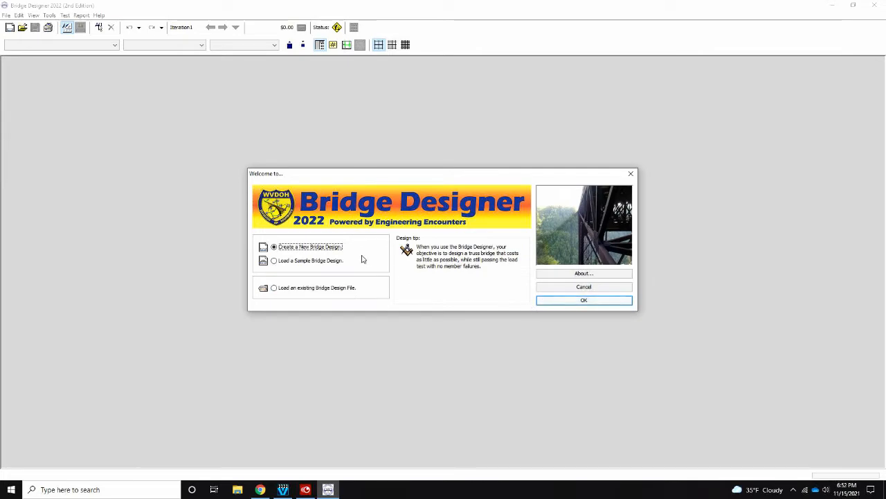
left_click(584, 299)
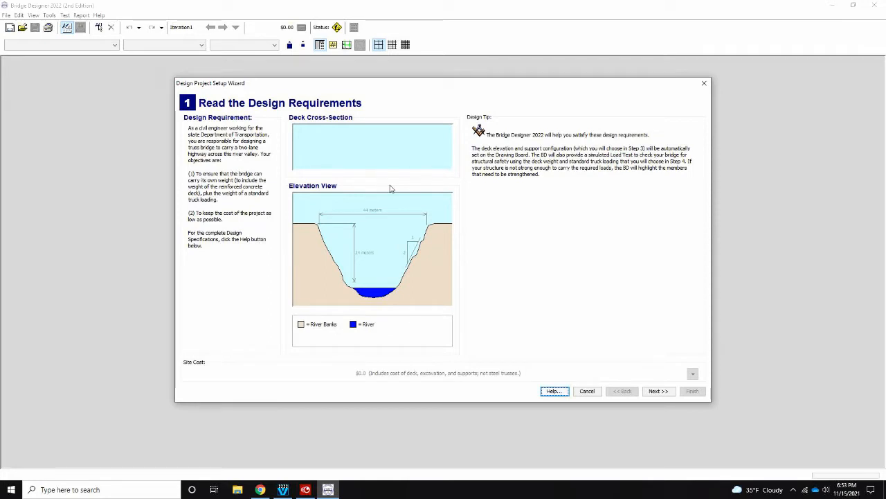
left_click(659, 391)
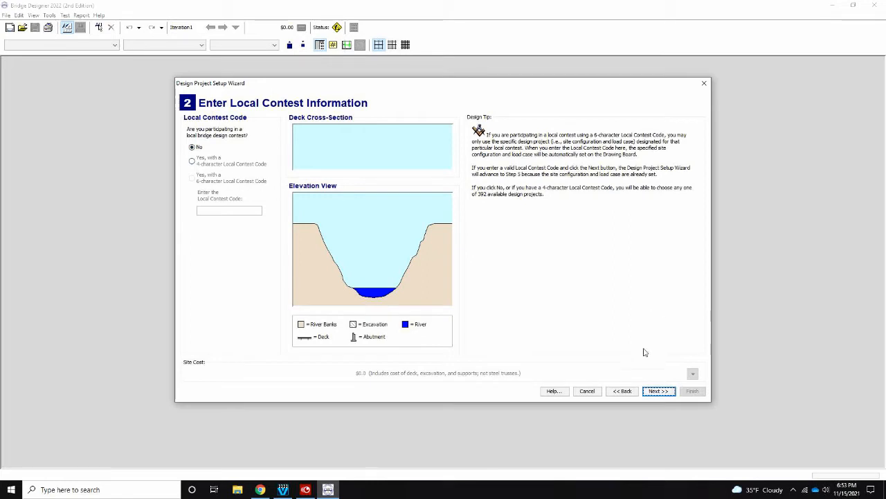
left_click(657, 392)
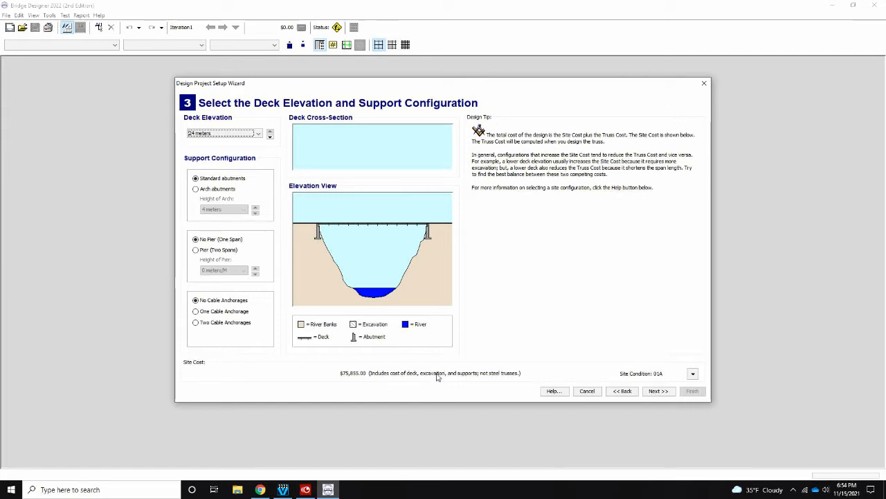
Try a deck elevation of 0 meters, and return it to 24 meters.
left_click(235, 135)
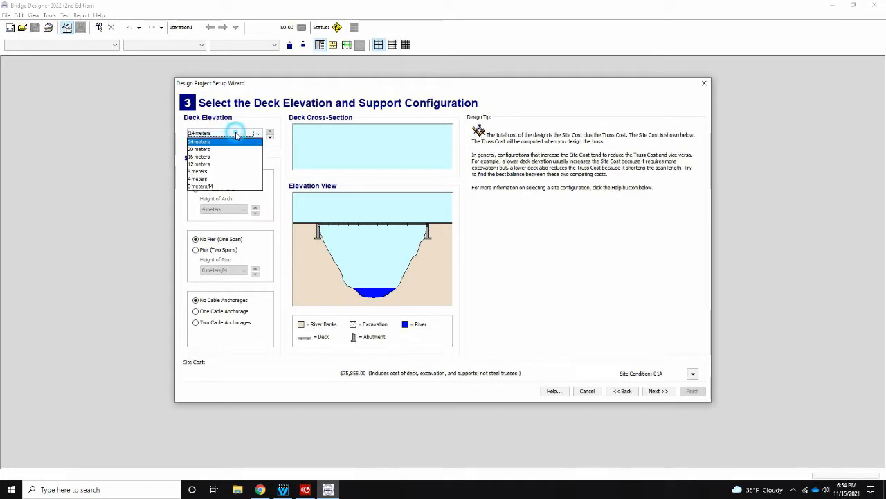
left_click(241, 187)
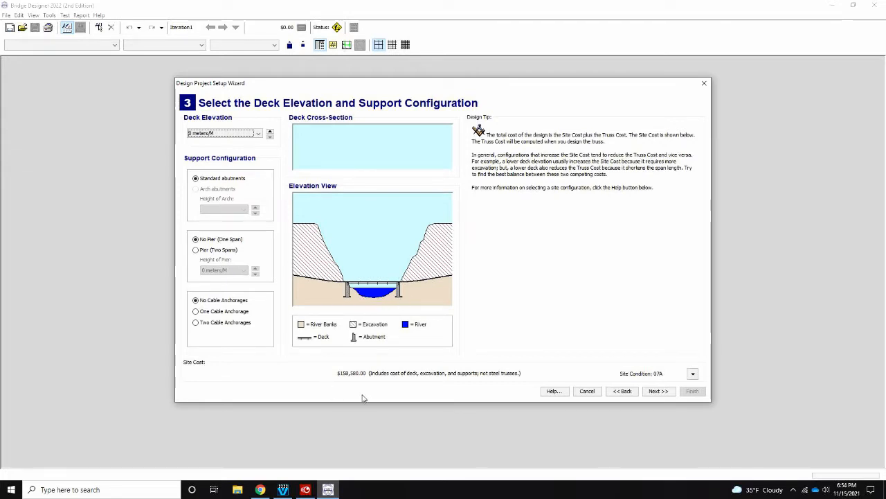
left_click(238, 133)
left_click(232, 142)
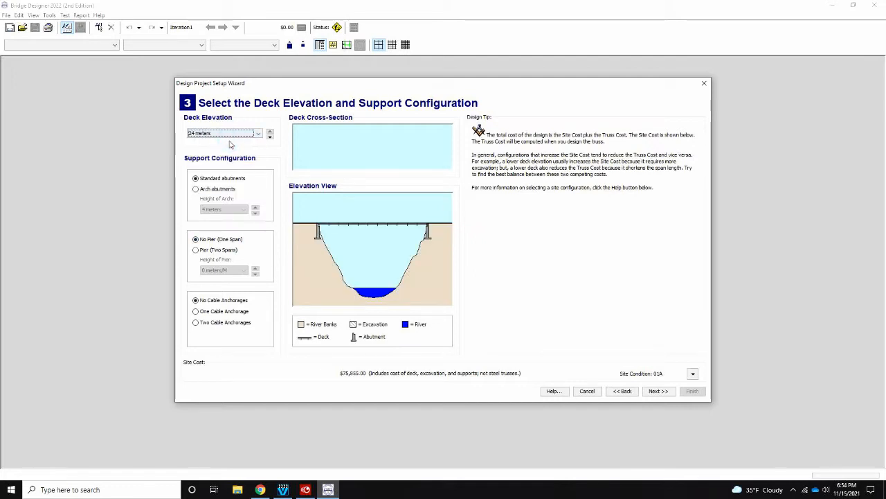
Try arch abutments with arch heights of 24, 20 and 12 meters, and return to standard abutments.
left_click(197, 189)
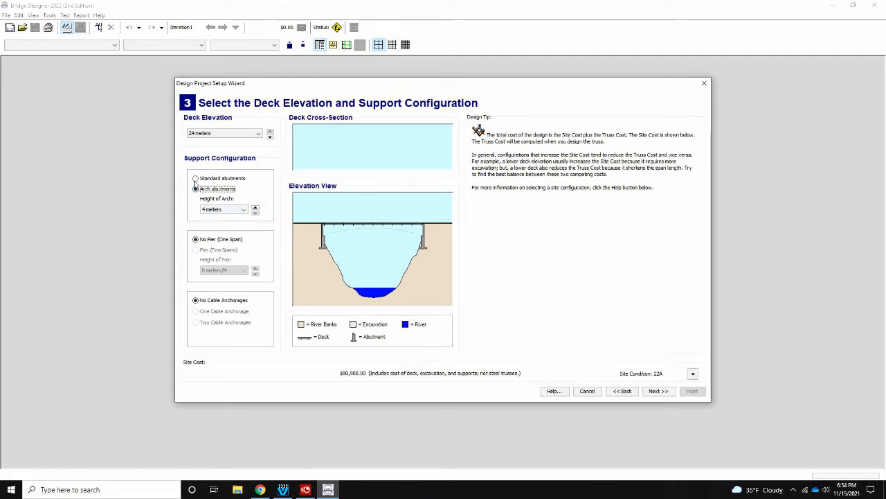
left_click(242, 209)
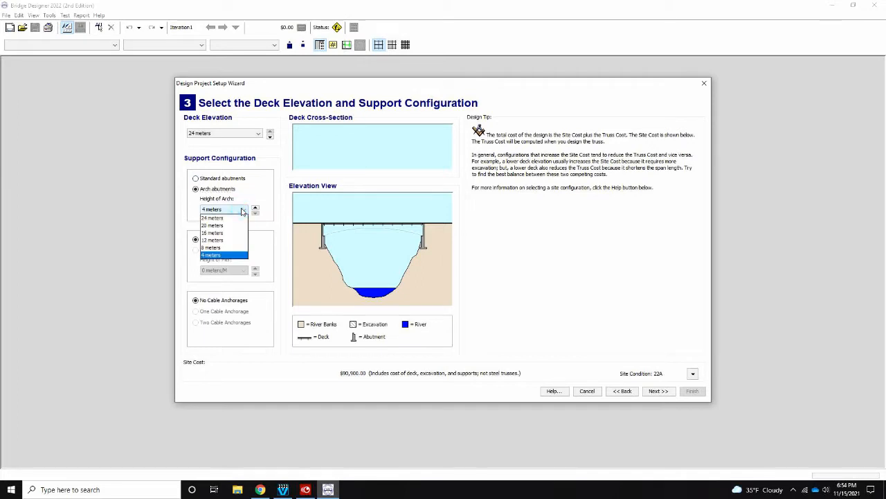
left_click(238, 217)
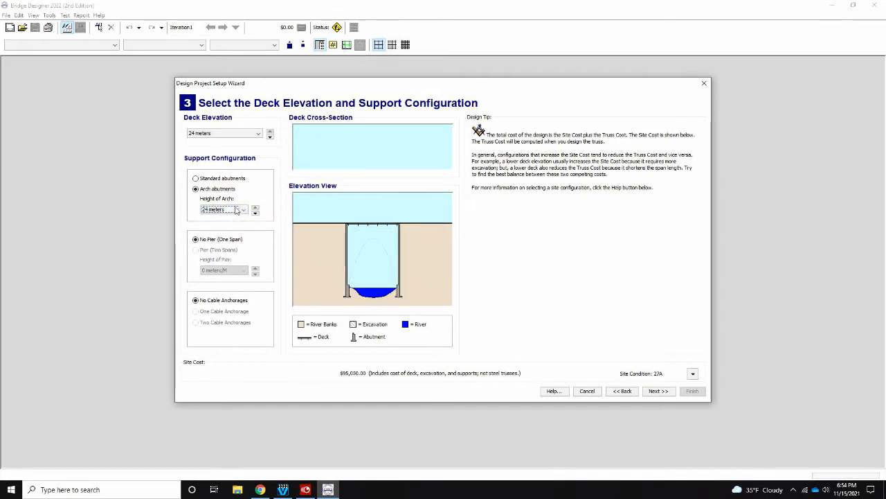
left_click(236, 210)
left_click(236, 224)
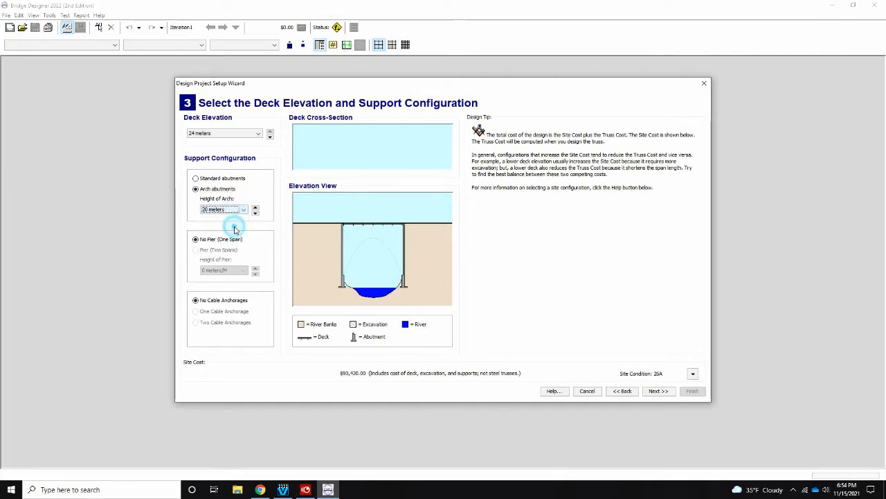
left_click(237, 211)
left_click(234, 238)
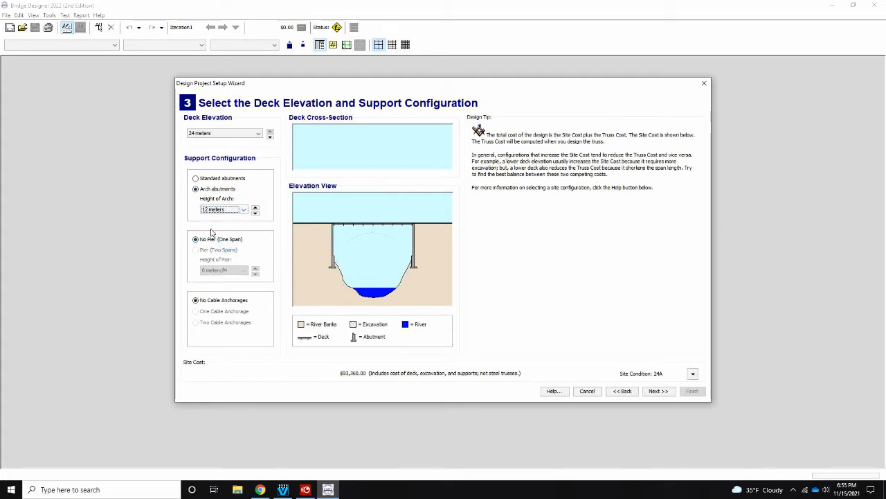
left_click(196, 179)
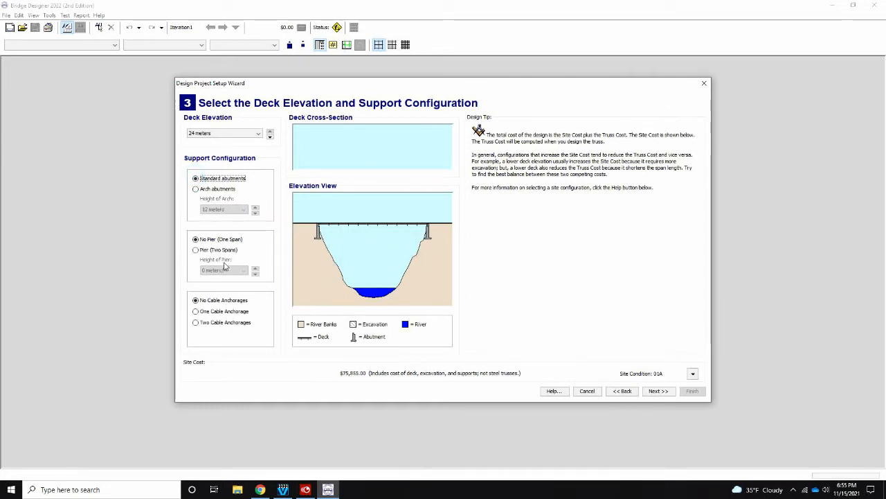
Try a two-span configuration with a 24-meter pier, and return to one span without a pier.
left_click(196, 250)
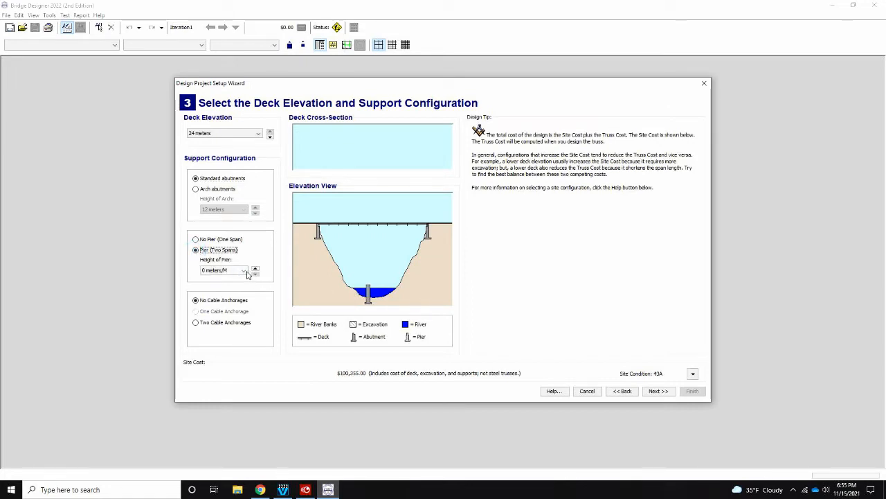
left_click(239, 270)
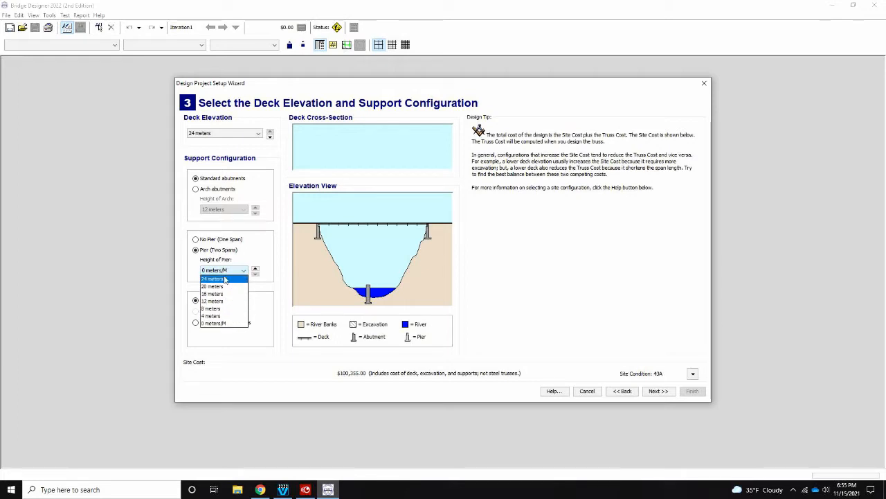
left_click(225, 279)
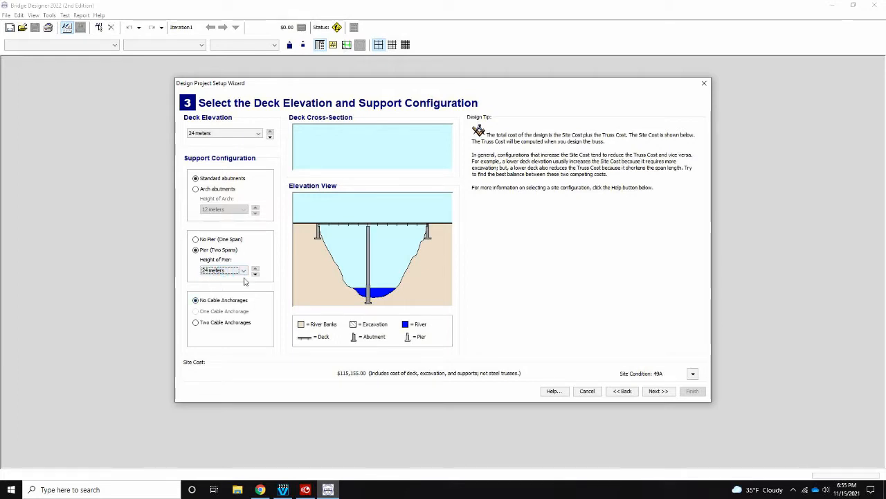
left_click(199, 239)
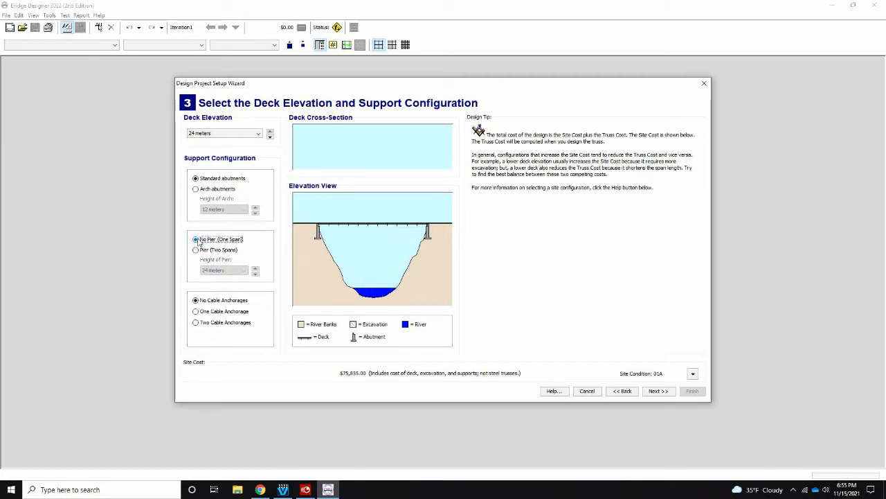
Try one and two cable anchorages, and return to no cable anchorages.
left_click(197, 312)
left_click(197, 322)
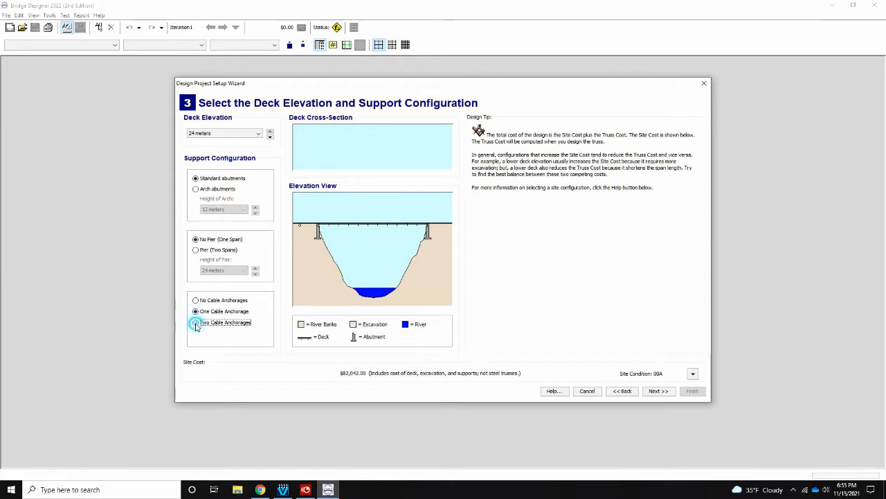
left_click(196, 302)
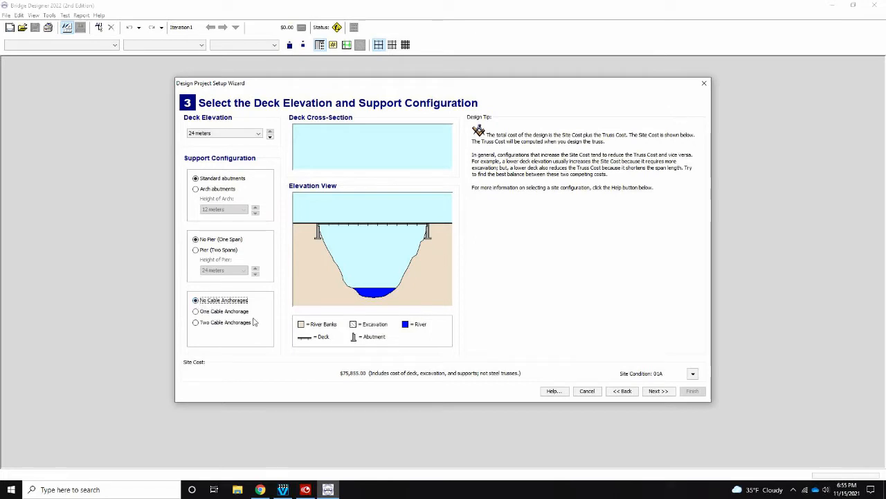
Accept the site configuration and settle on medium-strength concrete for the deck after trying high-strength concrete.
left_click(658, 391)
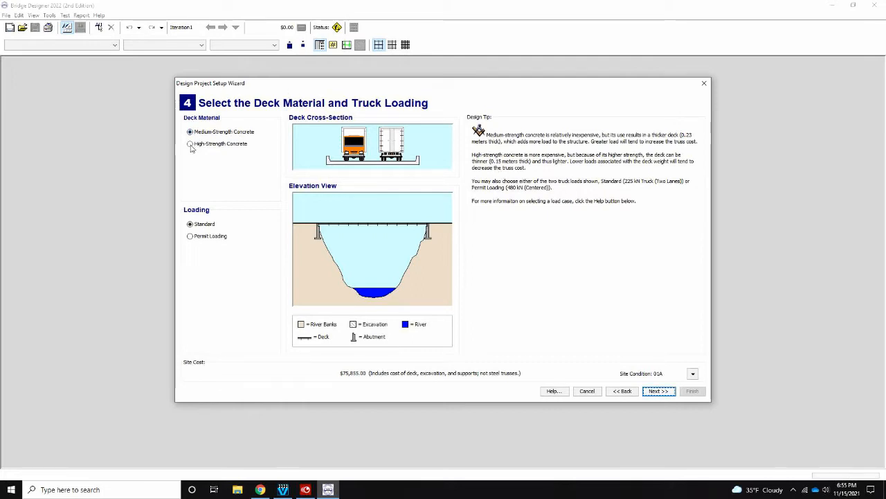
left_click(190, 144)
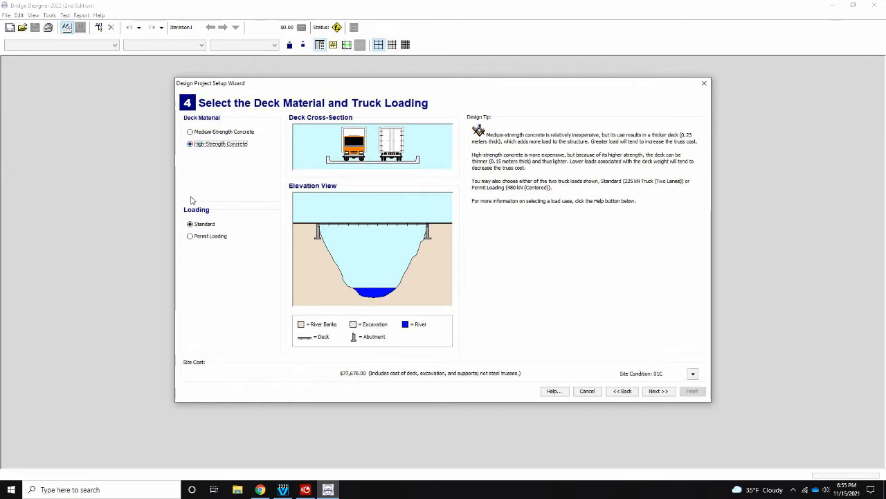
left_click(190, 132)
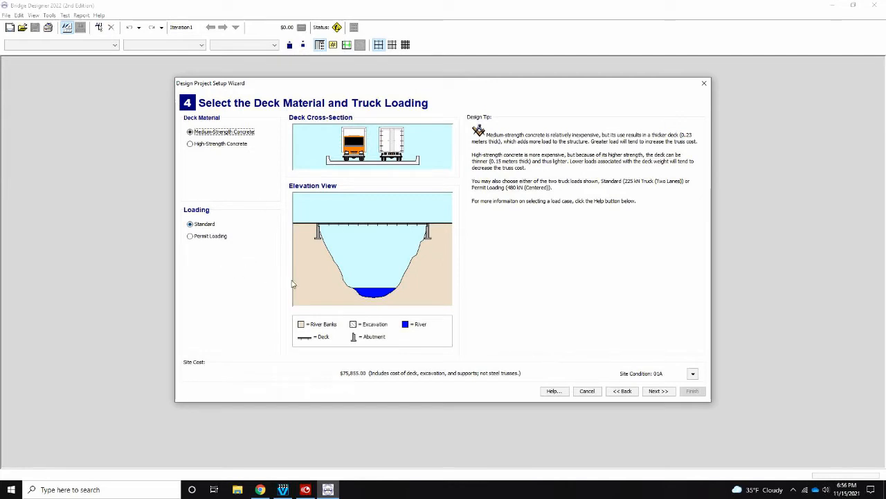
Accept the deck material and standard loading, and select the Deck Truss - Howe template.
left_click(658, 391)
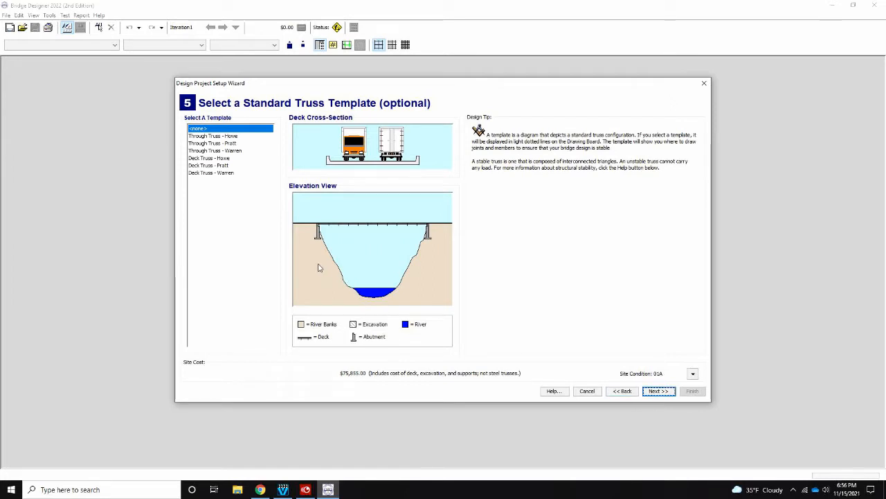
left_click(226, 160)
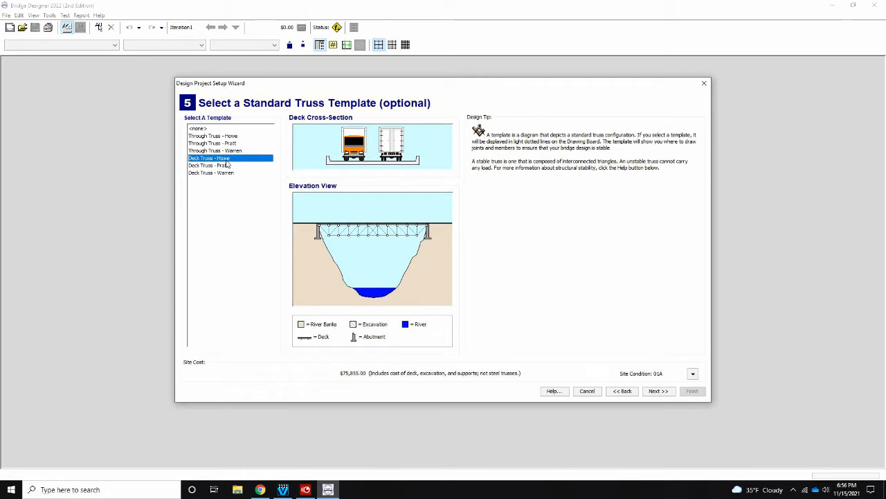
left_click(664, 393)
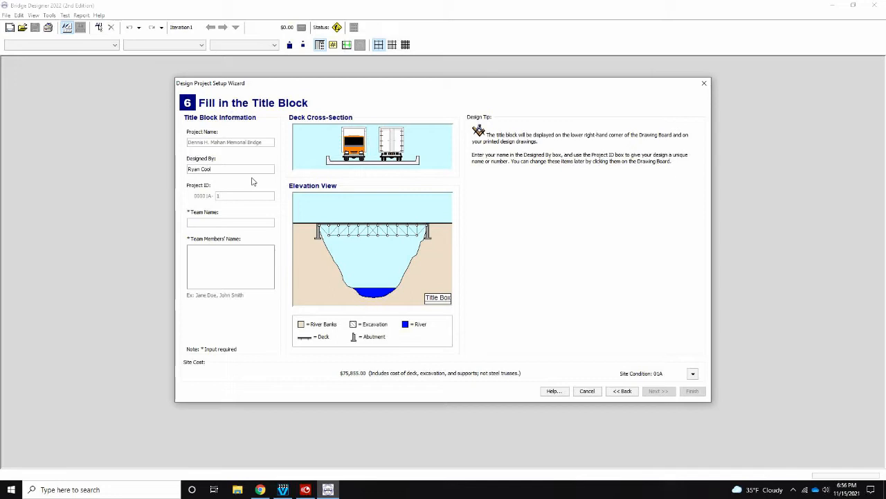
Fill in the title block with the team name Cool Chemistry and Physics and the team member's full name.
type("Cool Chem")
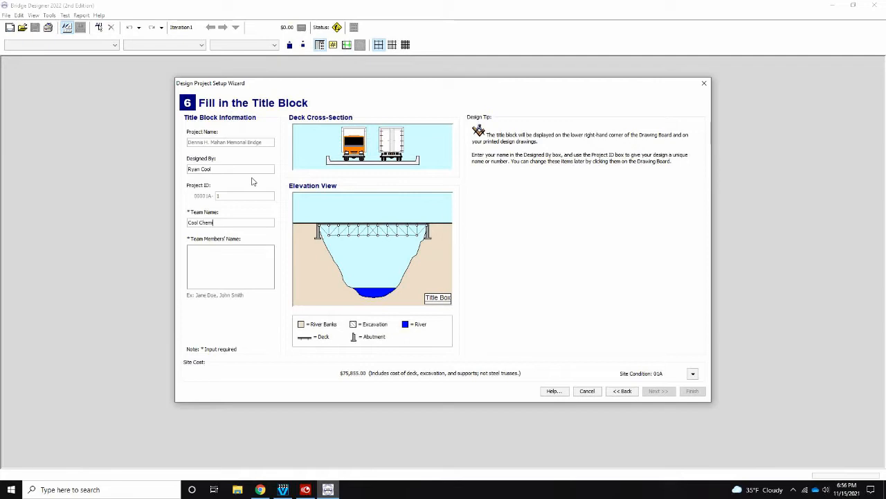
type("istry and Physics")
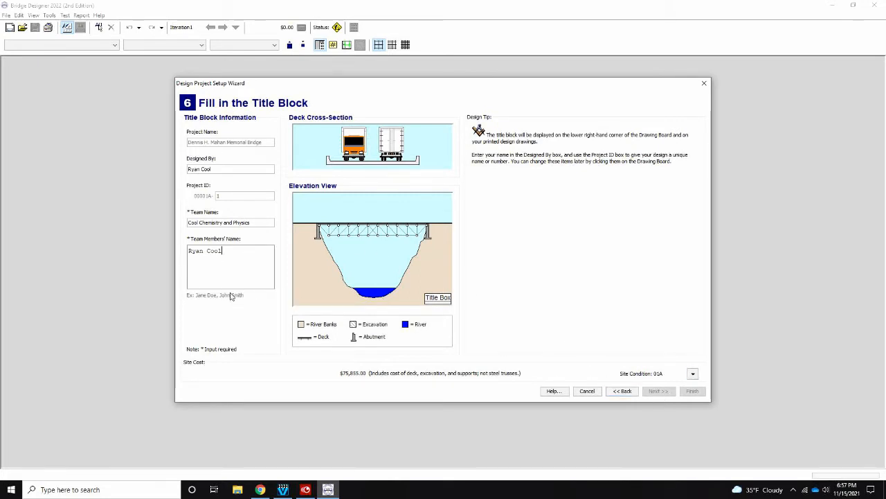
left_click(255, 222)
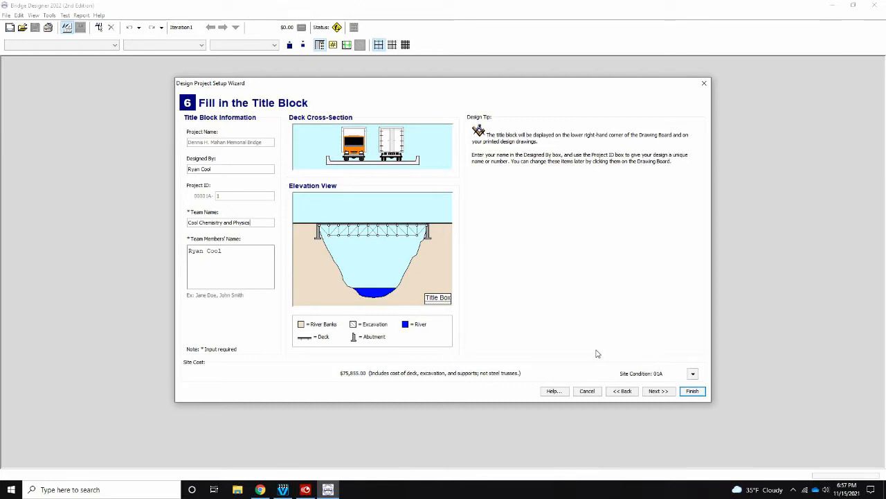
left_click(658, 391)
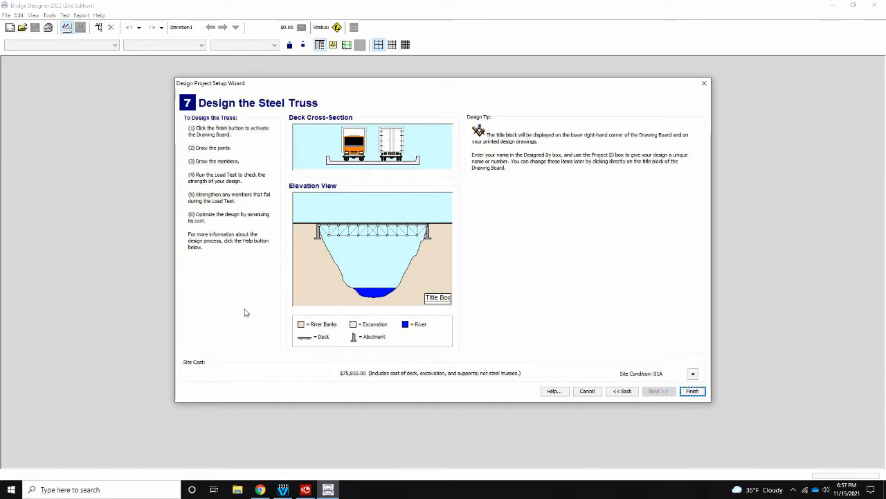
Finish the design project setup, then try the member, select and erase tools and return to the joint tool.
left_click(692, 392)
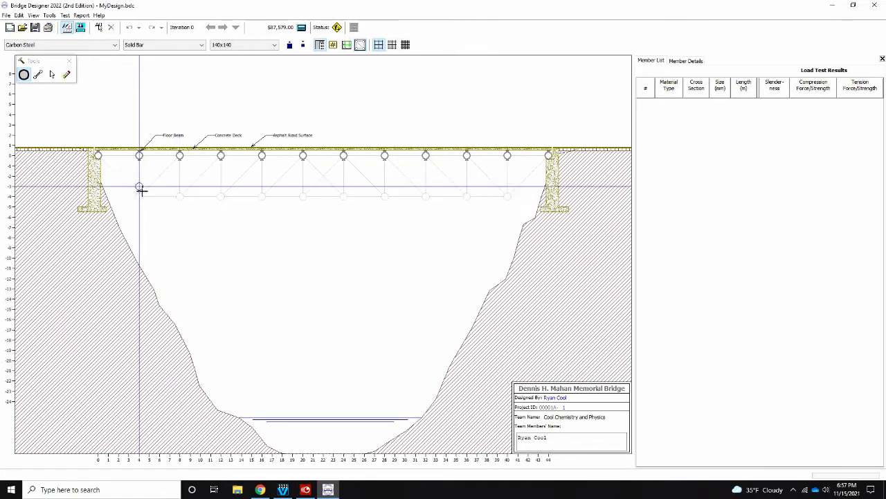
left_click(38, 74)
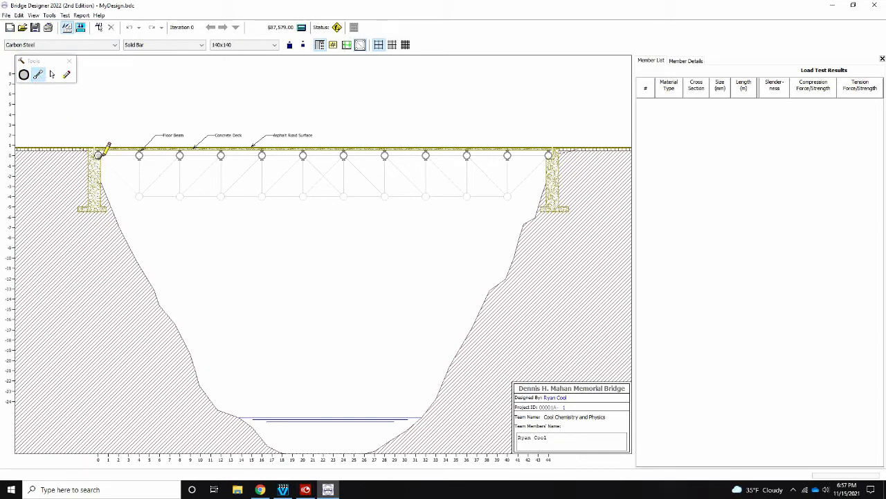
left_click(53, 75)
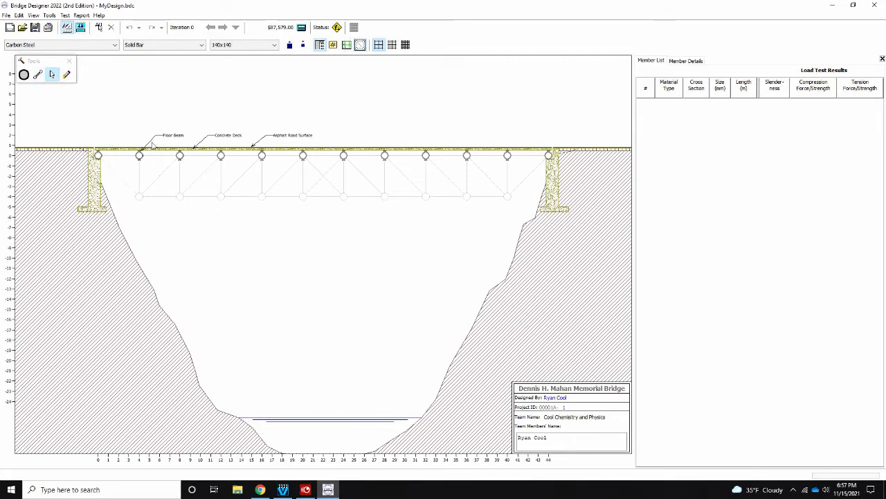
left_click(67, 74)
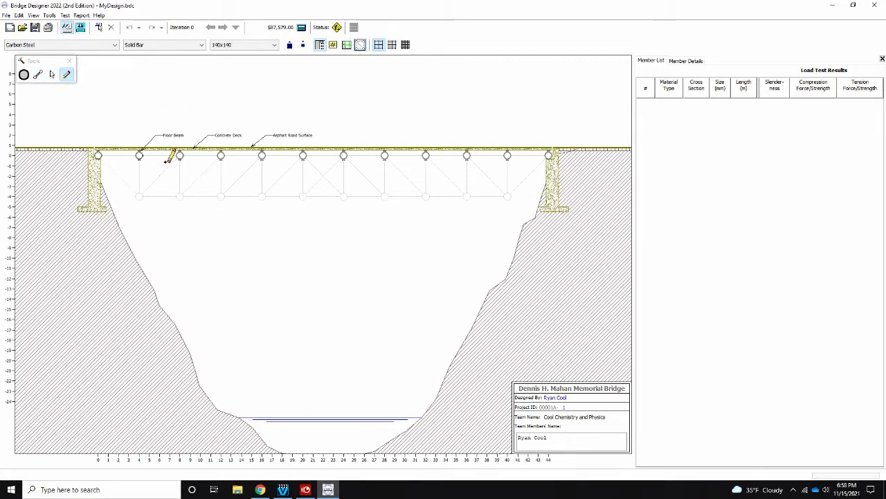
left_click(23, 75)
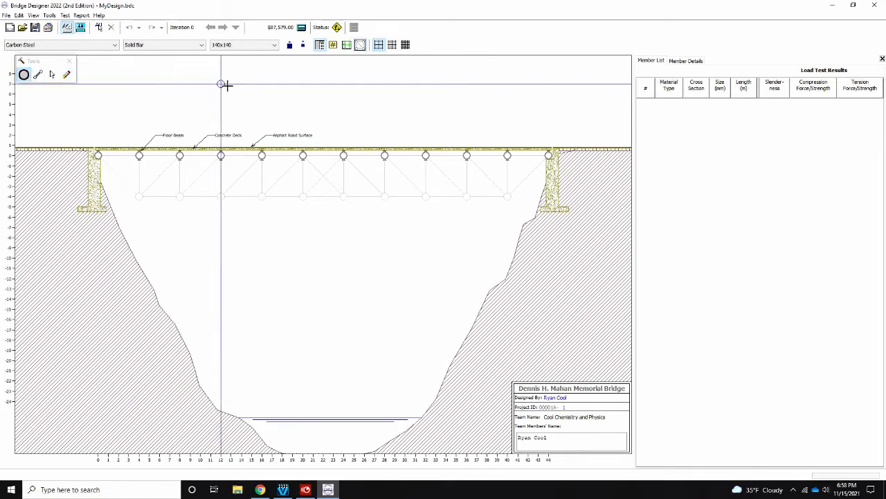
Show and hide the drawing guides, try the fine-resolution grid, and return to the coarse grid.
left_click(347, 46)
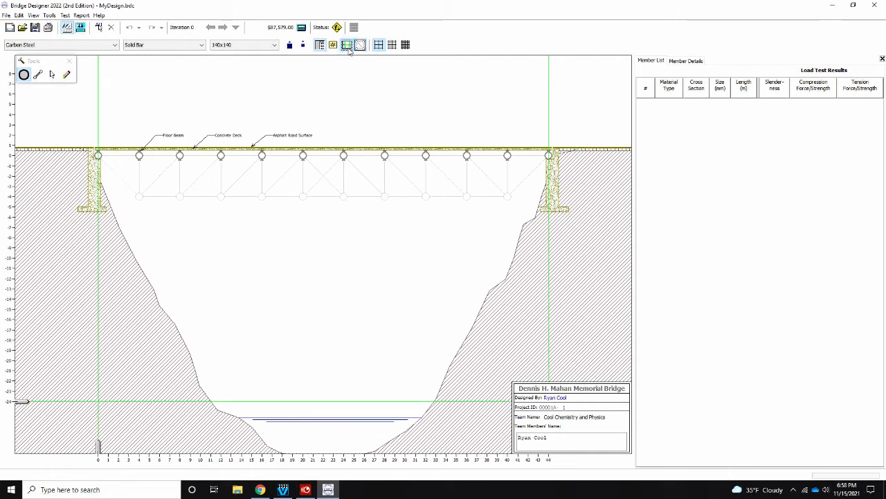
left_click(348, 46)
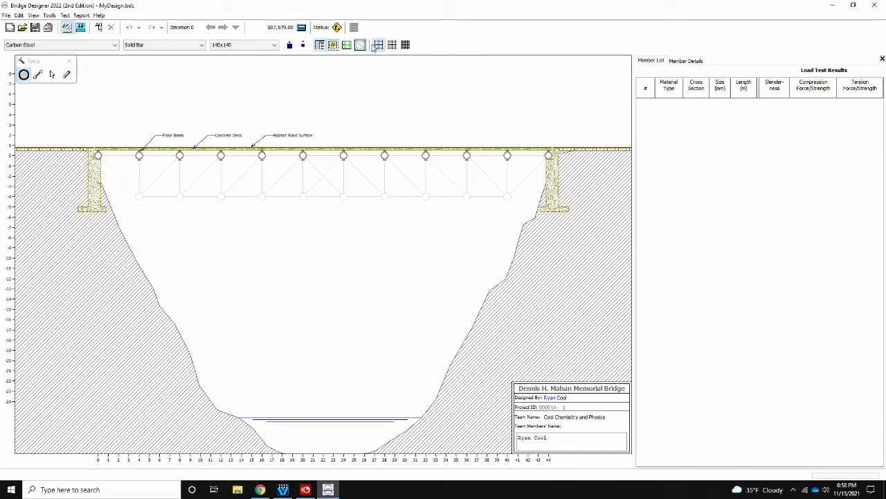
left_click(379, 46)
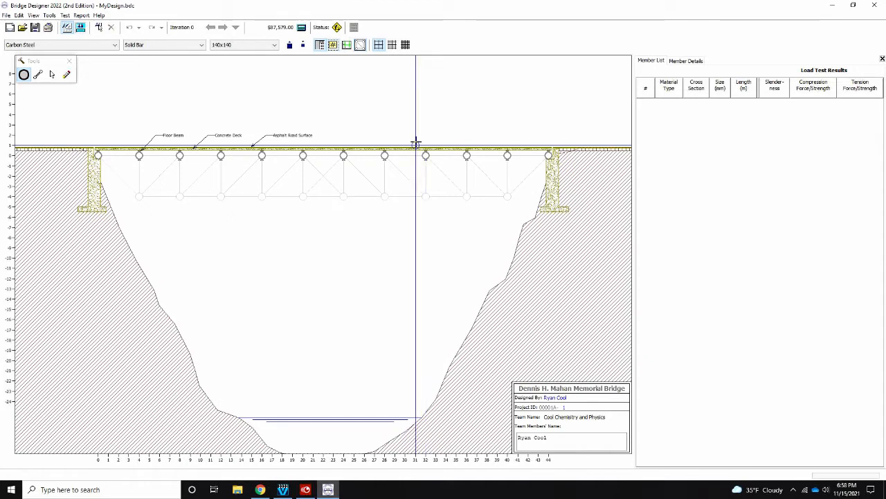
left_click(405, 45)
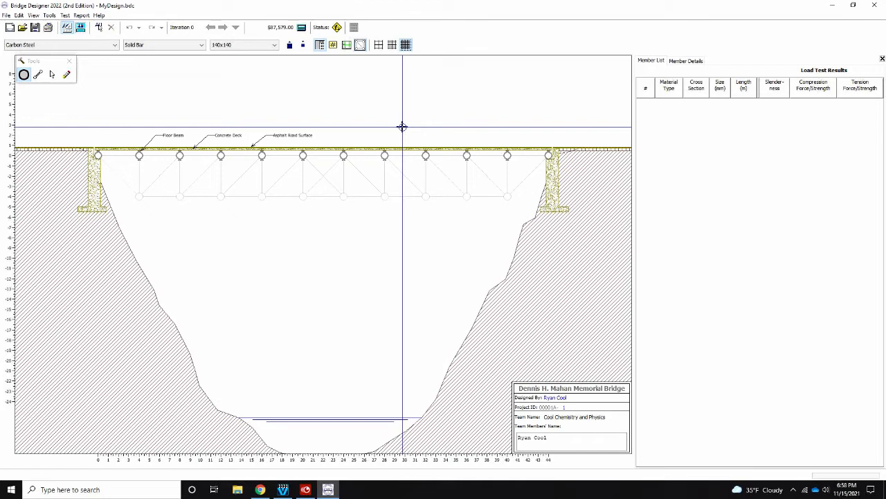
left_click(379, 45)
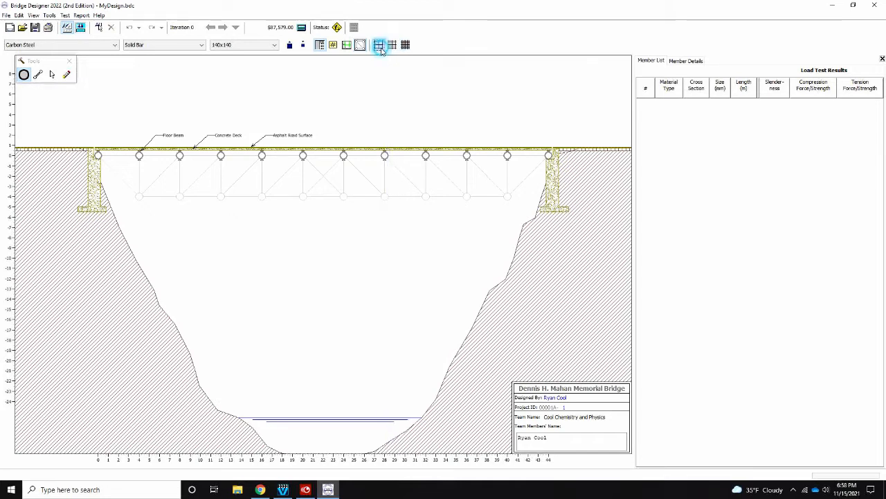
Place the ten bottom-chord joints on the template at -4 m, every 4 m from x = 40 to x = 4.
left_click(507, 197)
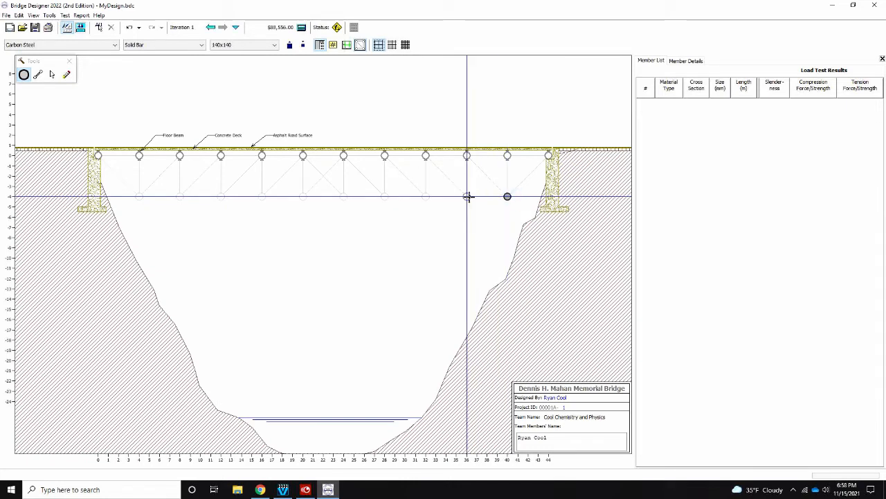
left_click(467, 197)
left_click(426, 197)
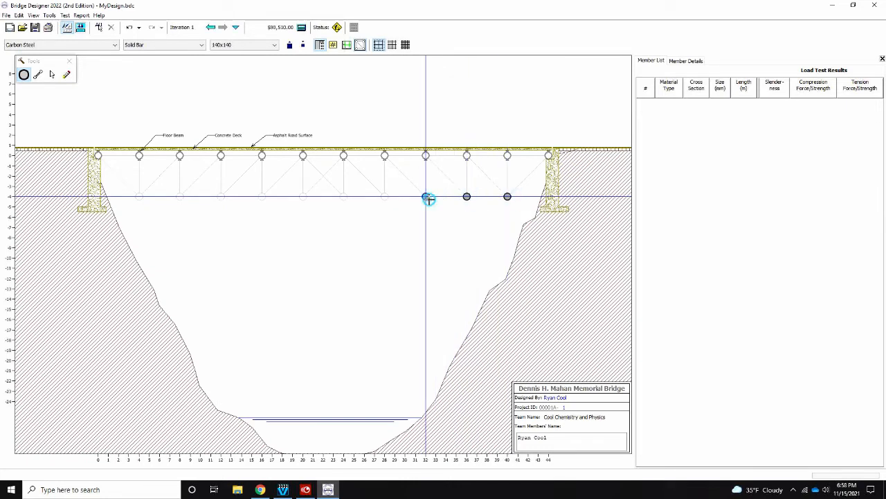
left_click(385, 197)
left_click(344, 197)
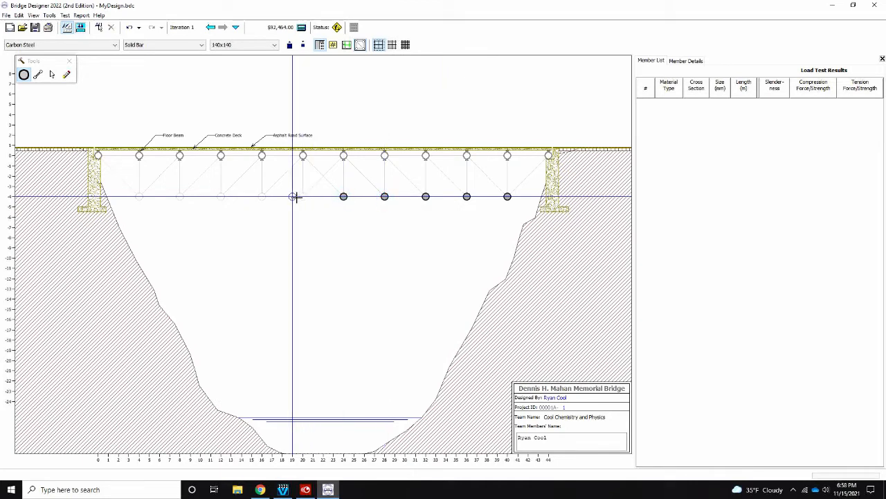
left_click(303, 197)
left_click(262, 196)
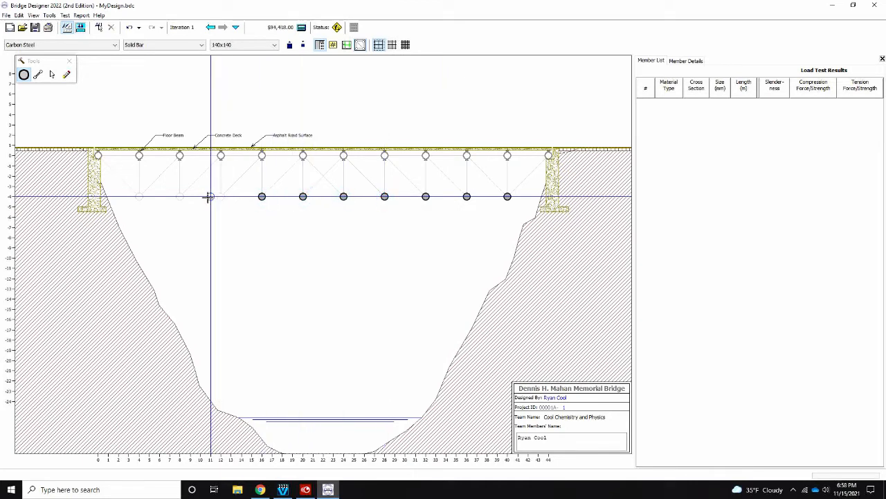
left_click(221, 197)
left_click(179, 197)
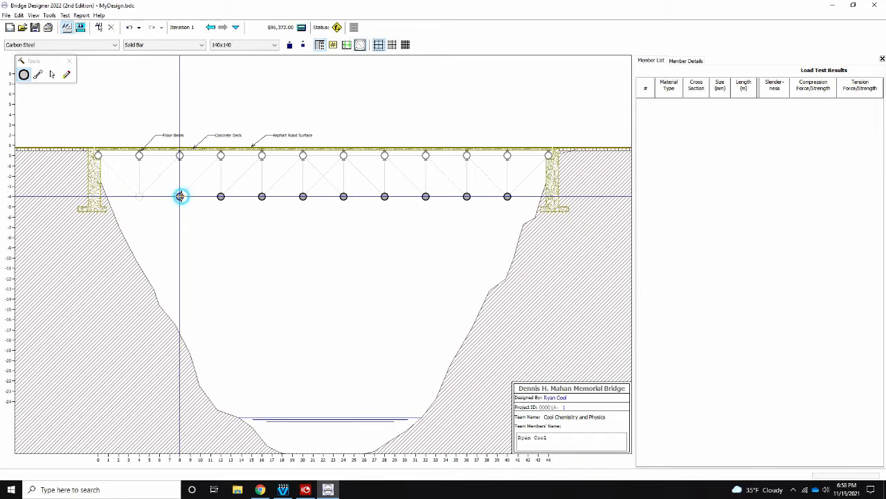
left_click(140, 197)
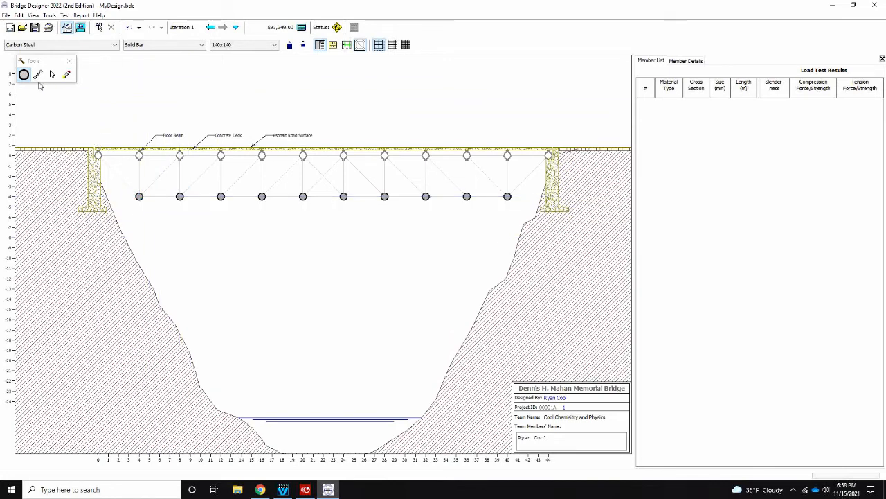
Draw the bottom-chord members between all ten lower joints as 140x140 carbon steel solid bars.
left_click(38, 74)
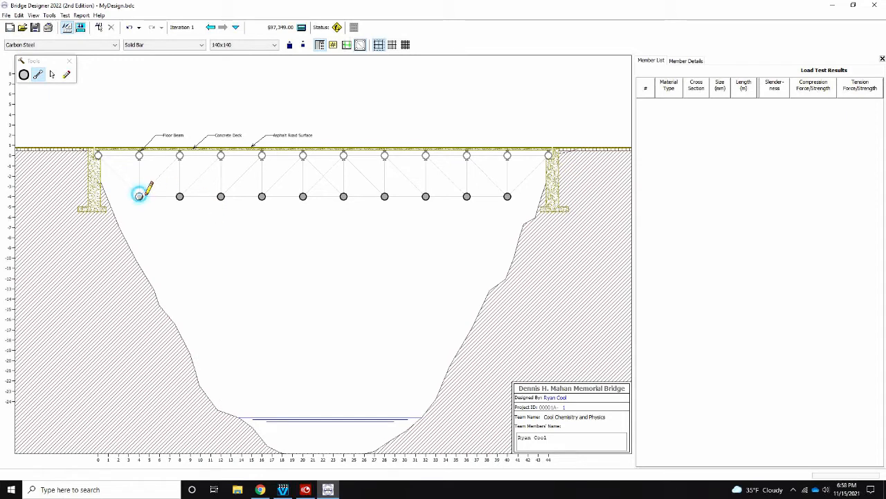
left_click_drag(139, 196, 221, 196)
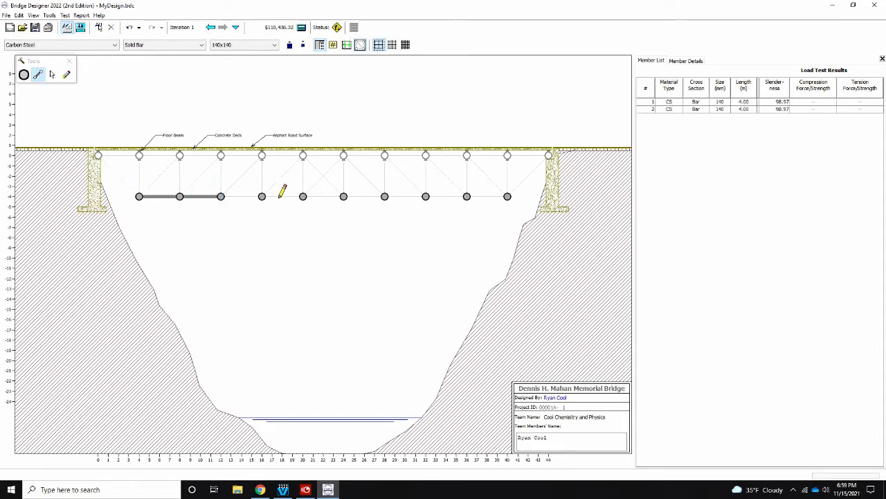
left_click_drag(369, 197, 508, 196)
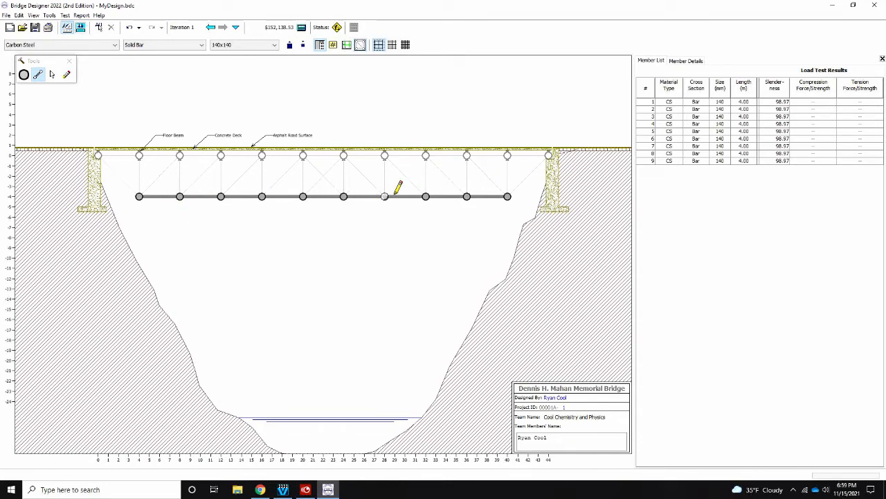
Draw the remaining top-chord, vertical and diagonal members along the Howe template lines as 140x140 carbon steel solid bars.
mouse_move(548, 150)
left_mouse_down()
mouse_move(152, 146)
mouse_move(109, 153)
mouse_move(139, 196)
left_mouse_up()
mouse_move(139, 154)
left_mouse_down()
mouse_move(139, 196)
mouse_move(179, 154)
mouse_move(224, 187)
mouse_move(277, 174)
mouse_move(302, 156)
mouse_move(343, 157)
mouse_move(346, 146)
mouse_move(388, 150)
mouse_move(509, 188)
left_mouse_up()
mouse_move(507, 154)
left_mouse_down()
mouse_move(508, 196)
mouse_move(549, 154)
left_mouse_up()
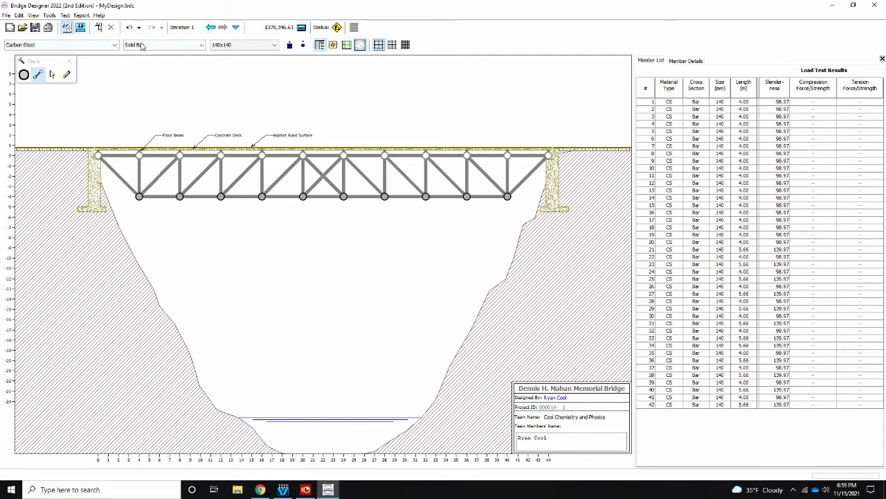
Examine the available steel types and cross-section types, keeping Carbon Steel and Solid Bar.
left_click(109, 46)
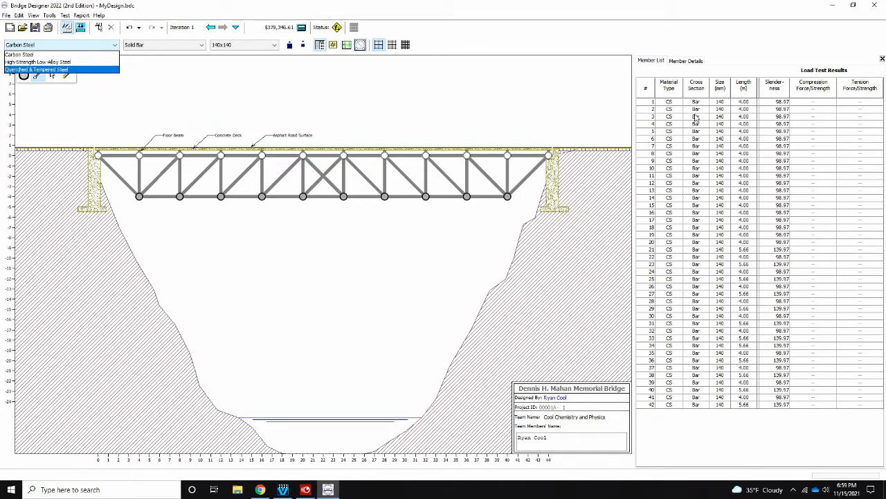
left_click(160, 45)
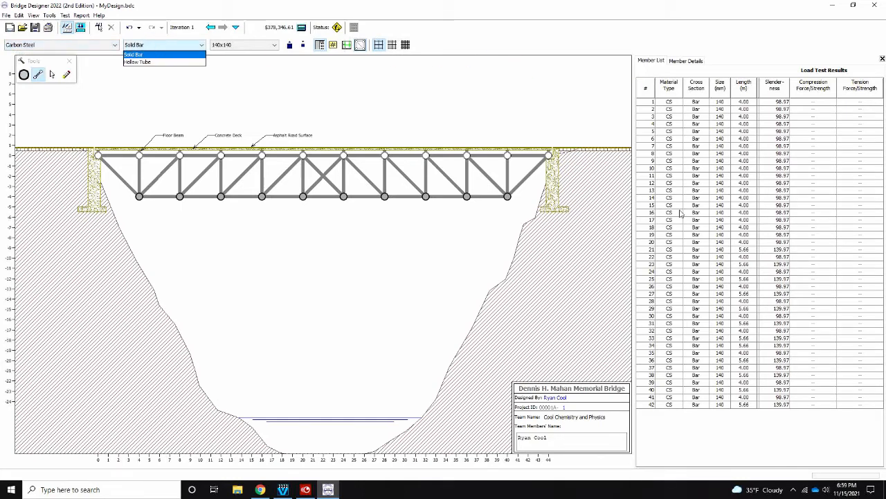
left_click(173, 53)
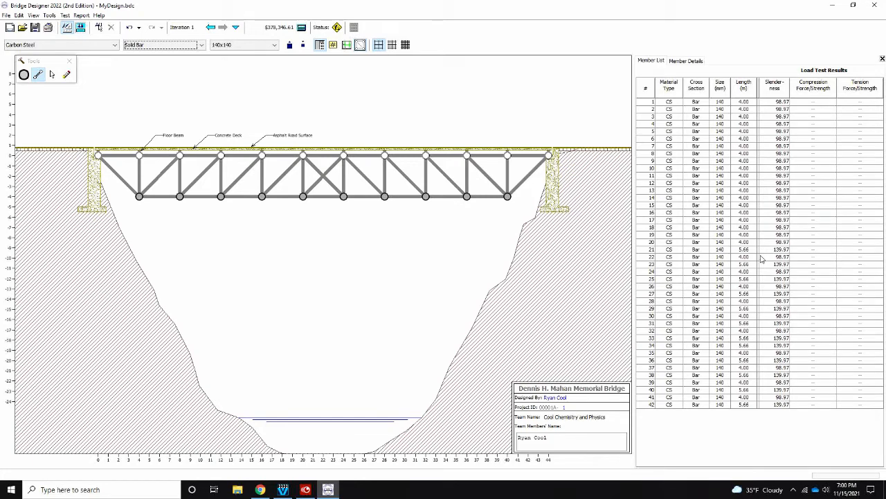
Select the right end diagonal, member 42, and set its size to 500x500.
left_click(523, 178)
left_click(51, 75)
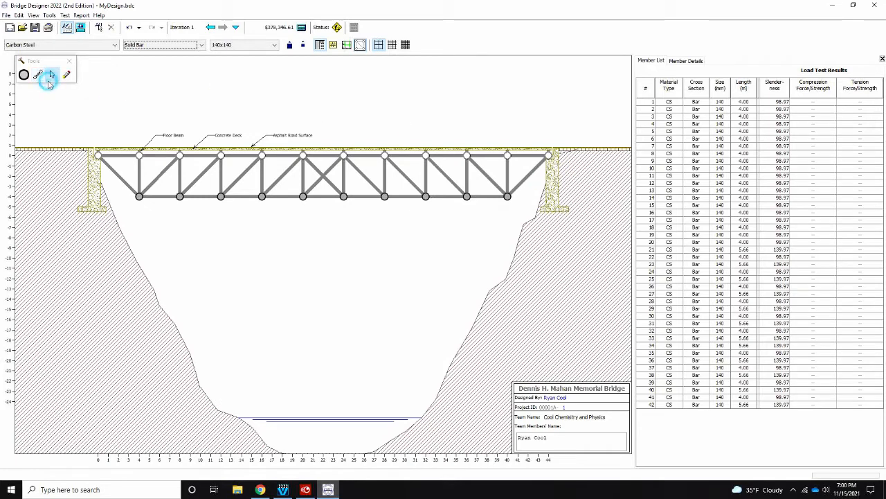
left_click(528, 176)
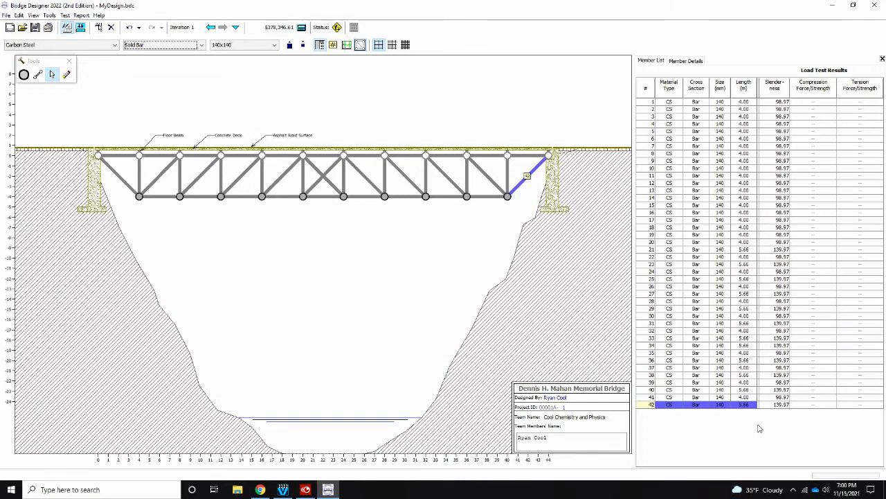
left_click(275, 44)
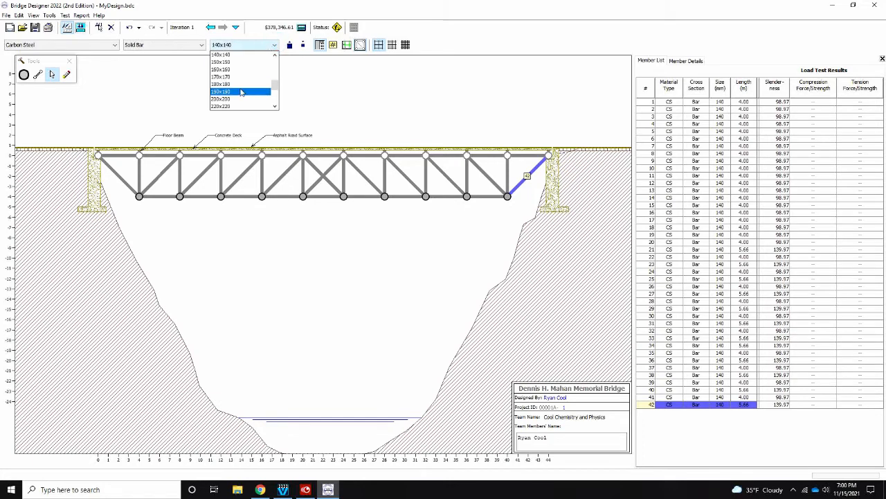
scroll(241, 92, "down", 3)
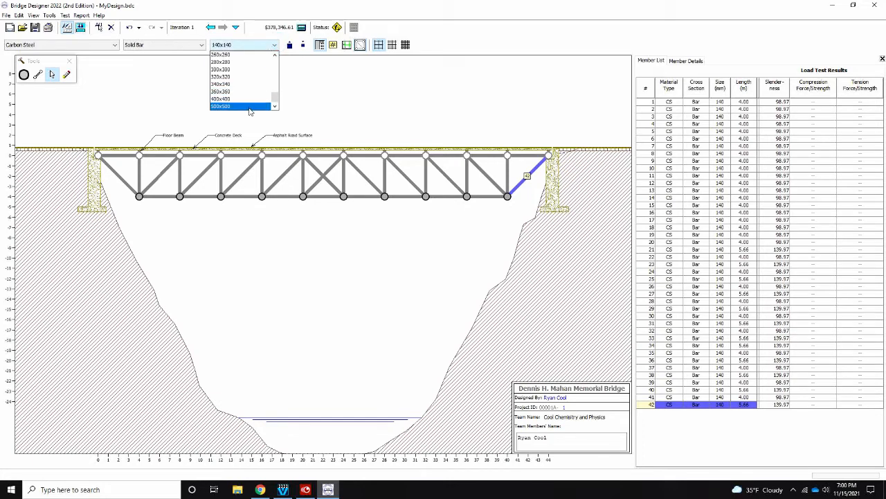
left_click(248, 106)
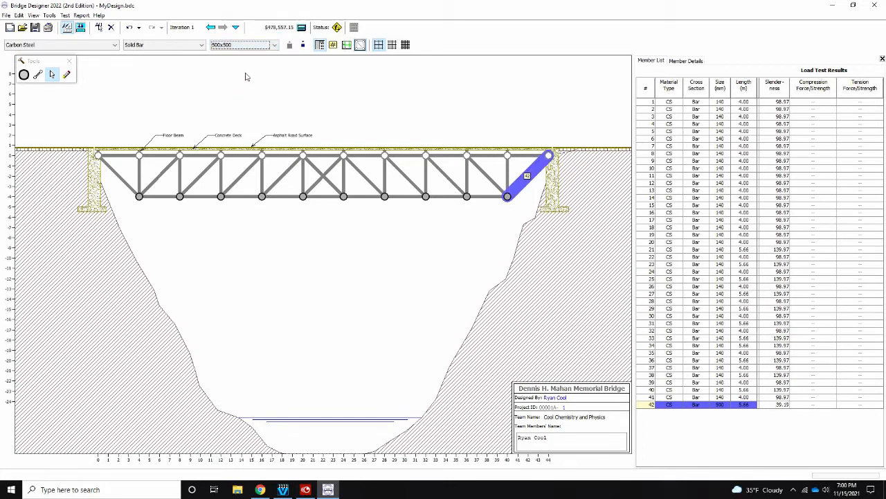
Set the size of member 42 to 30x30 and pick its row in the member list.
left_click(243, 44)
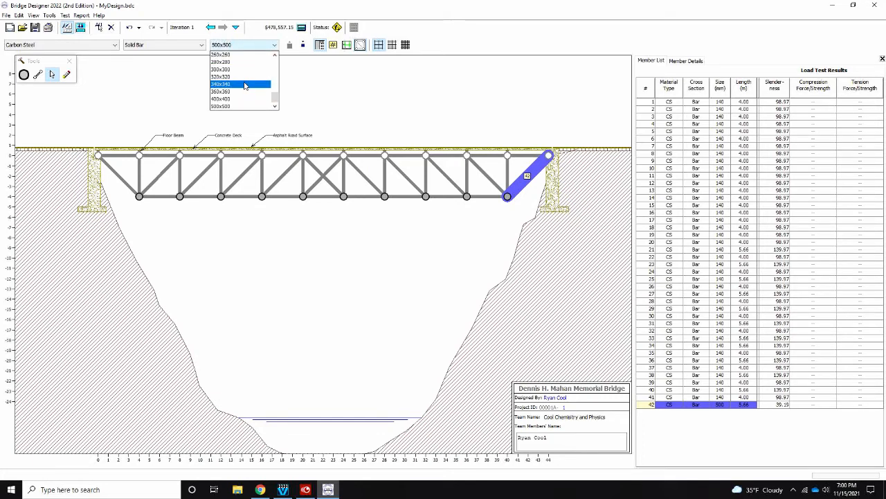
scroll(245, 86, "up", 8)
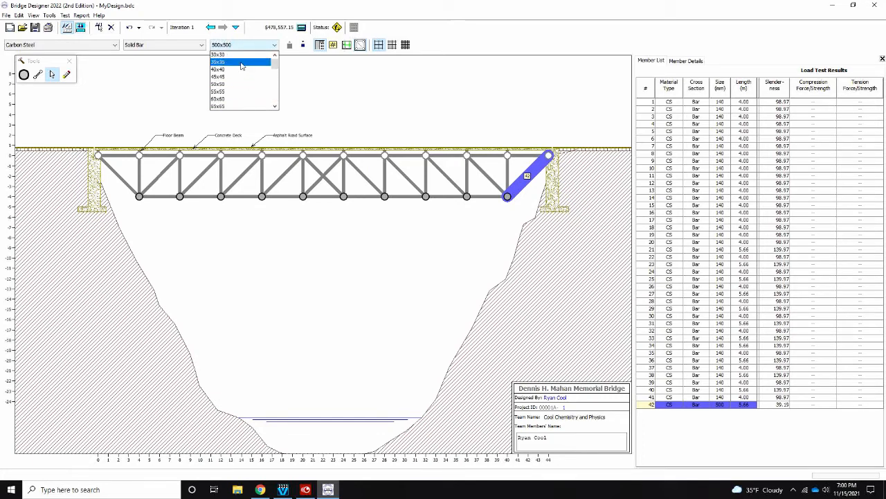
left_click(240, 55)
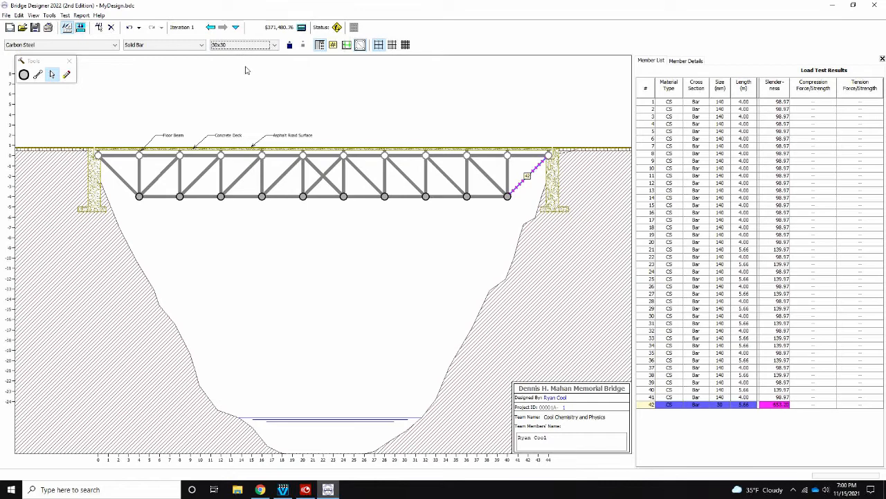
left_click(739, 403)
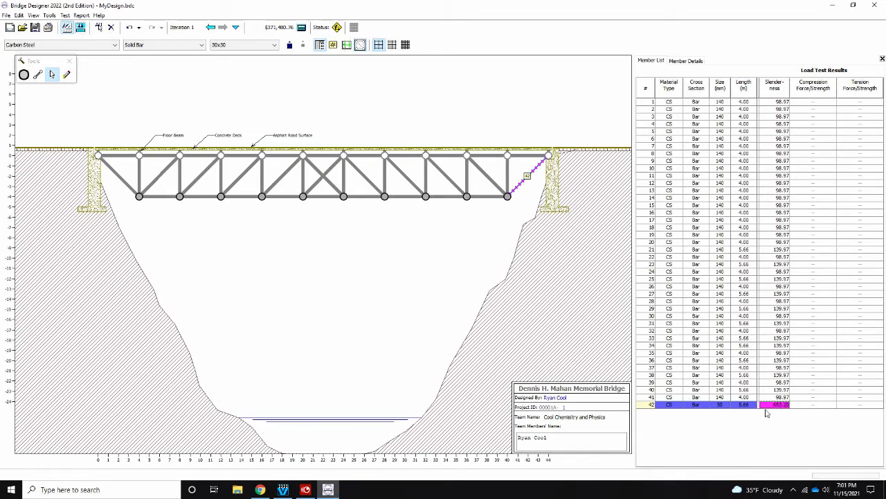
Return member 42 to a size of 140x140.
left_click(265, 46)
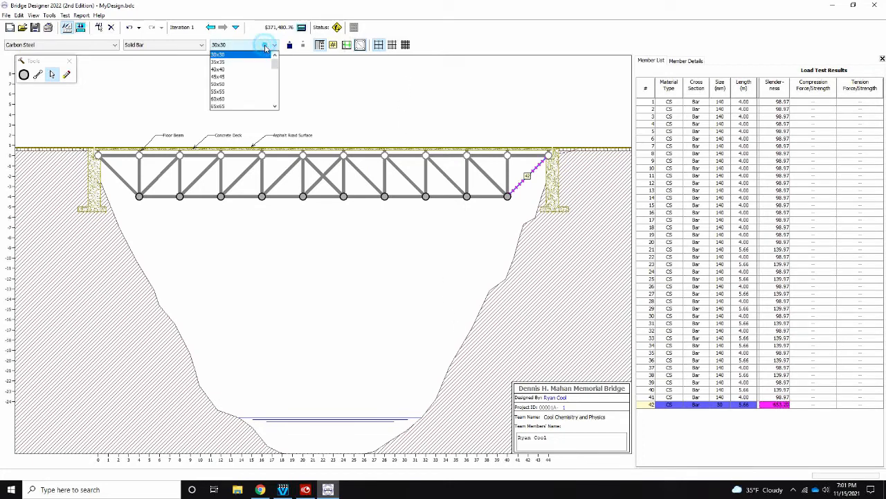
scroll(237, 83, "down", 3)
scroll(237, 88, "down", 1)
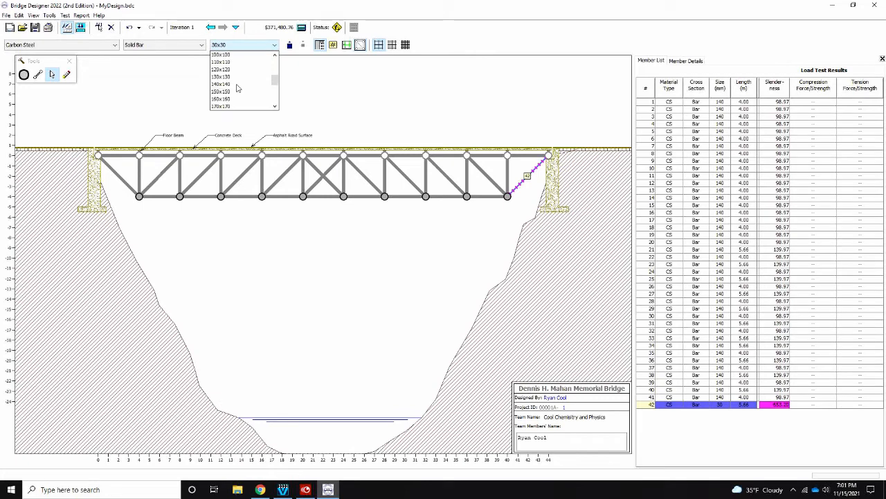
left_click(237, 83)
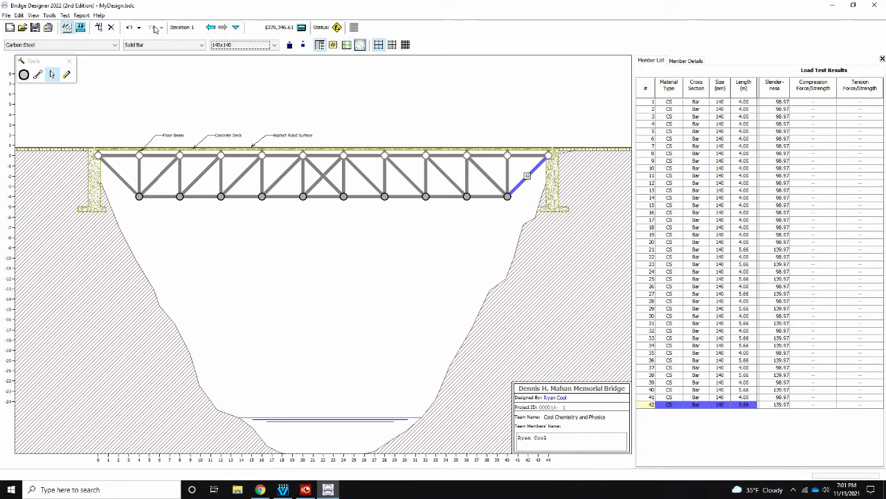
Review the list of saved design iterations and the cost calculations report, closing both without changes.
left_click(237, 28)
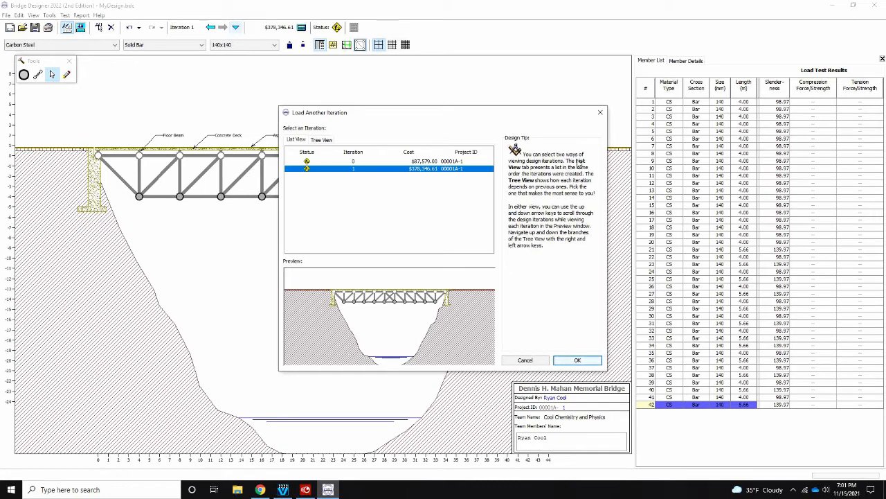
left_click(601, 114)
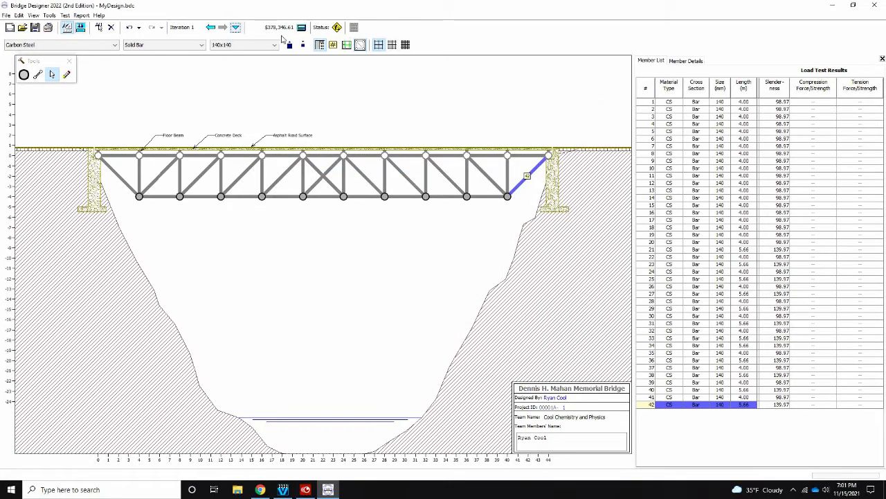
left_click(303, 28)
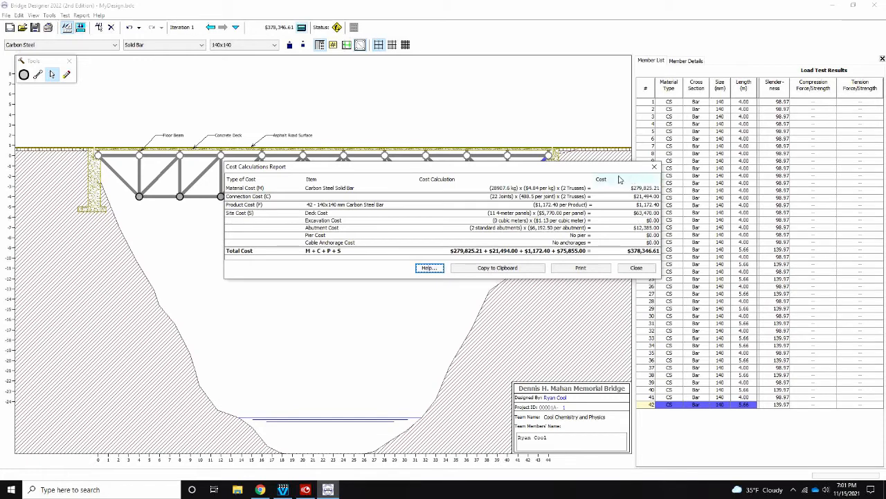
left_click(637, 269)
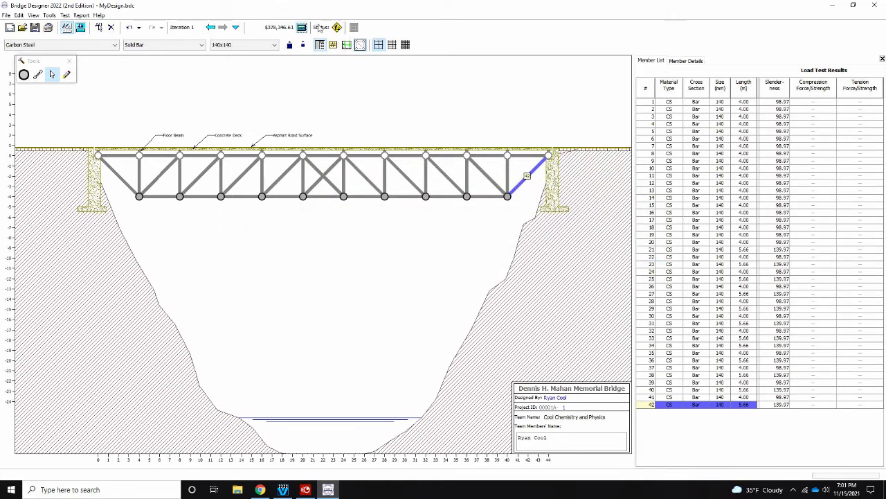
mouse_move(342, 32)
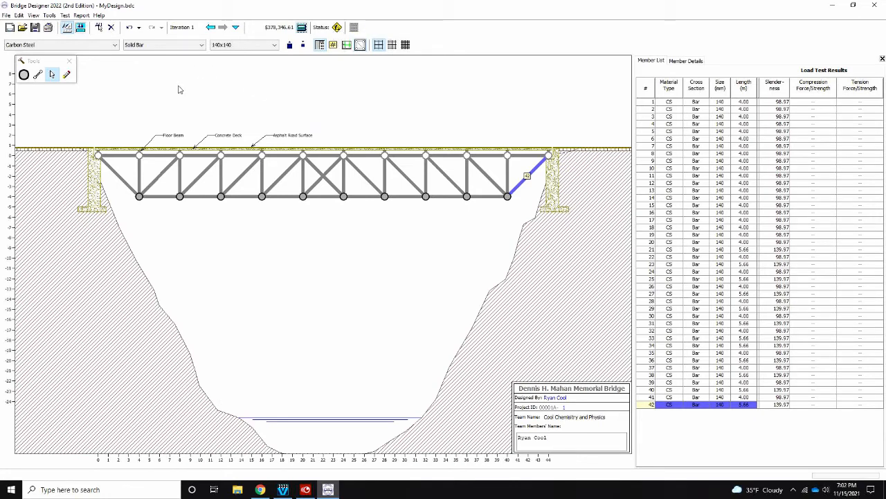
Run the load test, show the extra animation options, try the Background and Colors toggles, and turn Exaggeration off.
left_click(83, 31)
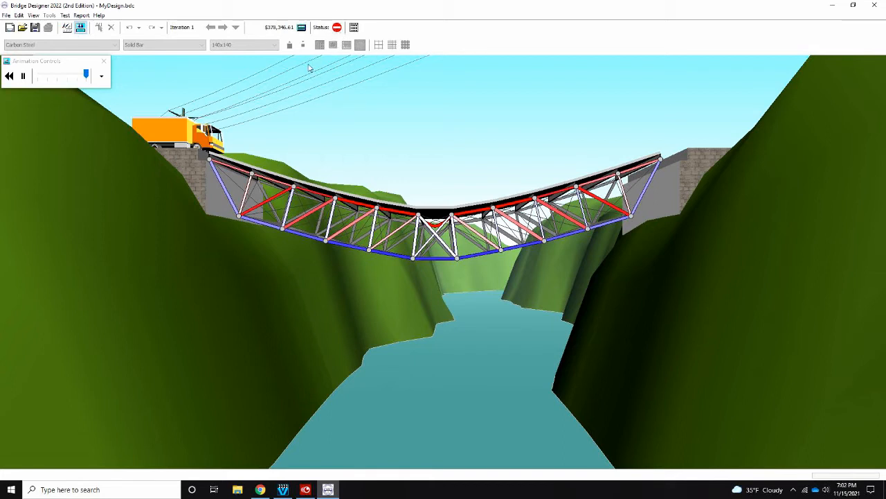
left_click(102, 77)
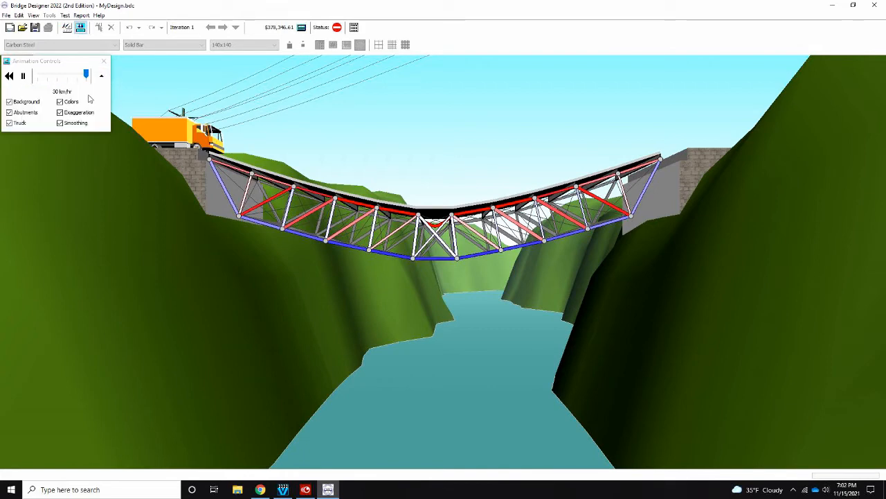
left_click(10, 102)
left_click(10, 102)
left_click(61, 102)
left_click(61, 102)
left_click(70, 114)
Rerun the load test without exaggeration and return to the drawing board.
left_click(68, 29)
left_click(81, 29)
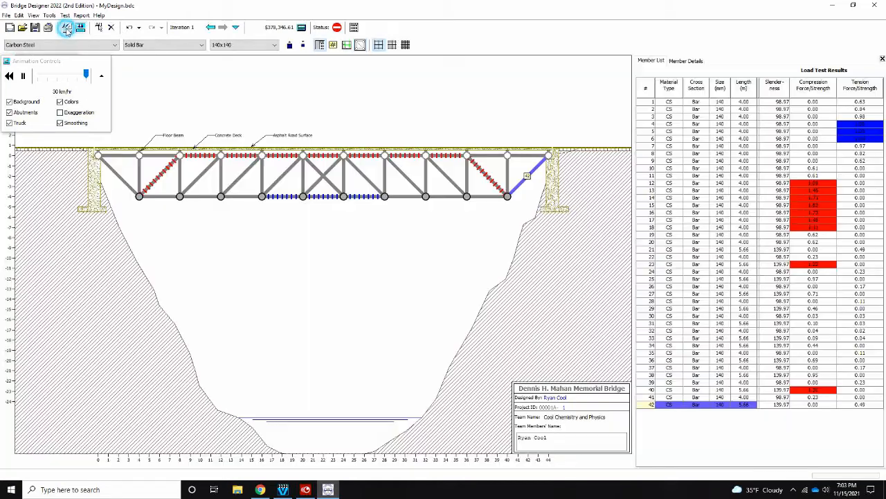
left_click(66, 28)
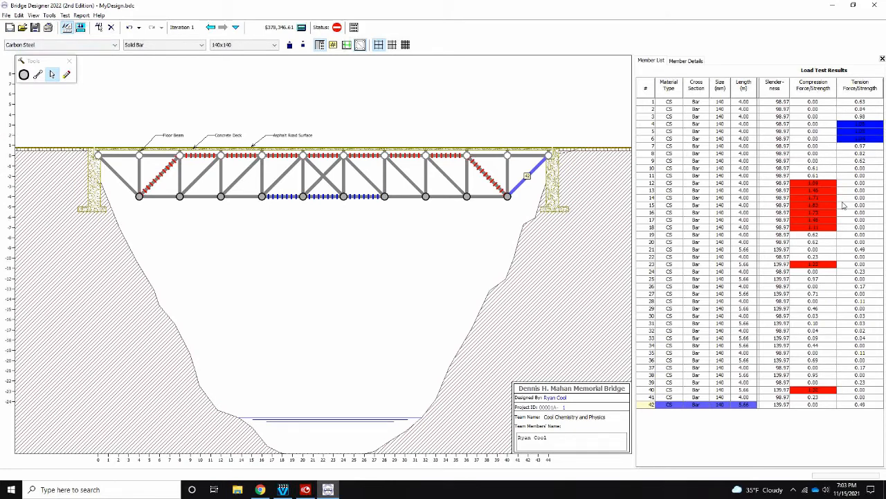
Increase the overstressed bottom chord members 4 to 6 to 150x150, then load test the bridge and return to the drawing board.
left_click(862, 124)
left_click(860, 131)
left_click(859, 138)
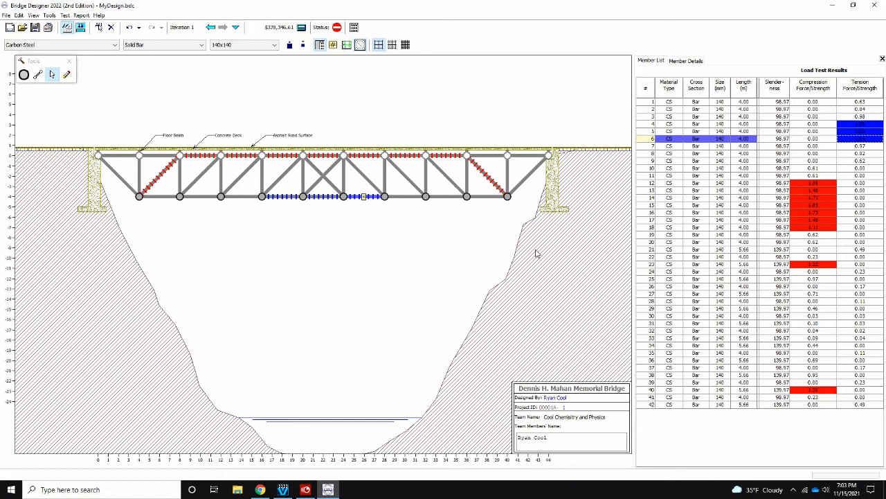
left_click_drag(722, 124, 722, 139)
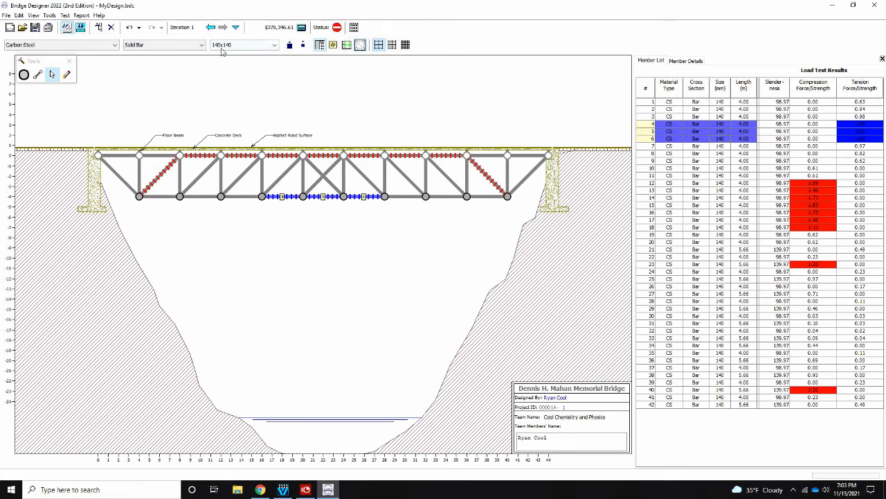
left_click(290, 45)
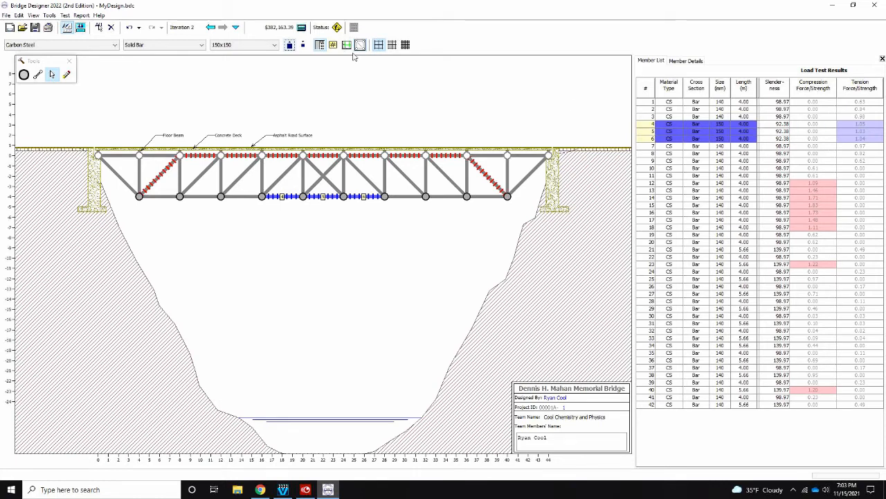
left_click(80, 28)
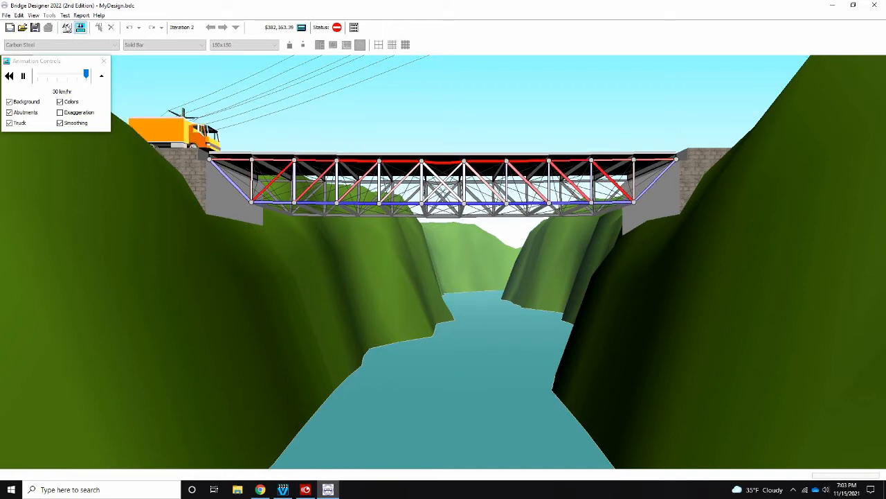
left_click(66, 27)
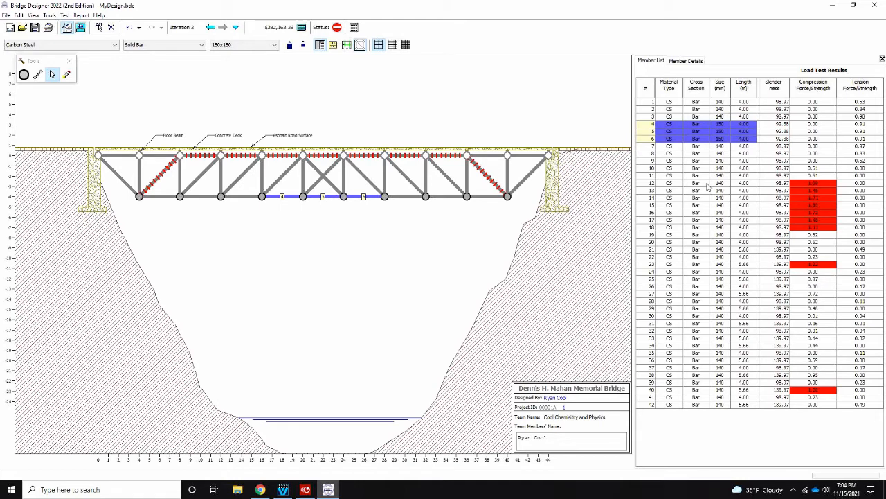
Increase members 12 to 18, 23 and 40 together to 150x150, then rerun the load test and return to the drawing board.
left_click_drag(708, 185, 708, 229)
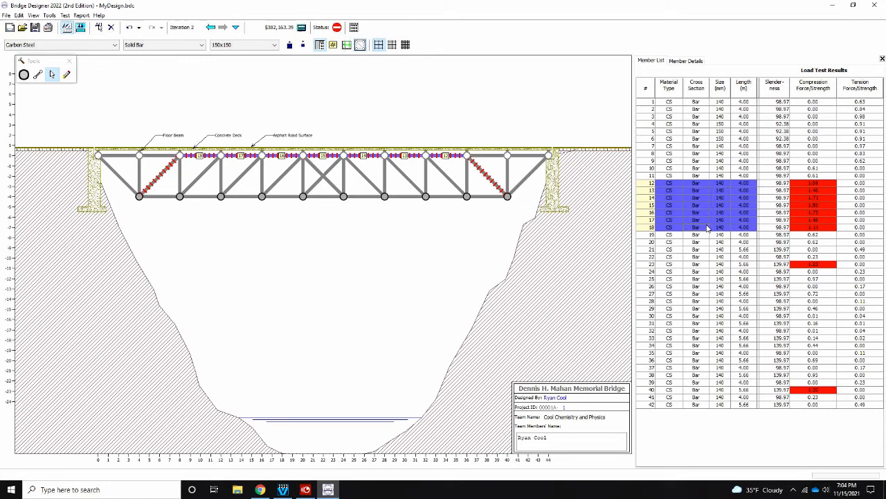
left_click(714, 266, "ctrl")
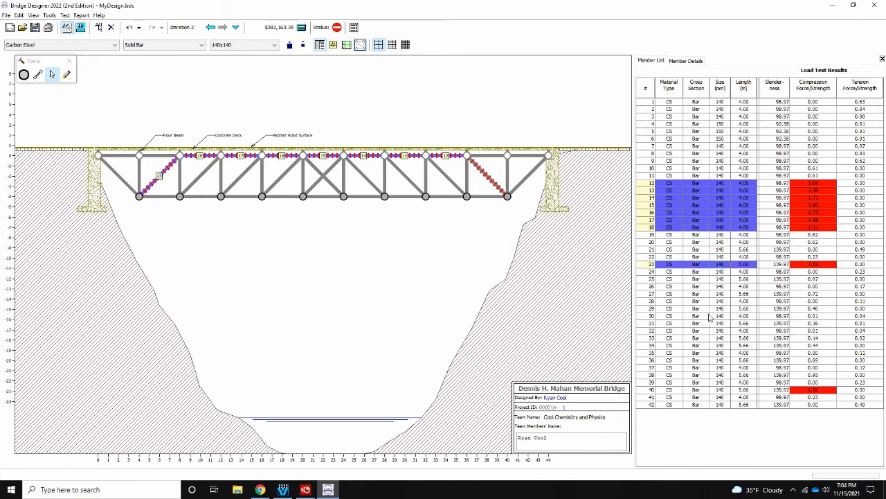
left_click(725, 392, "ctrl")
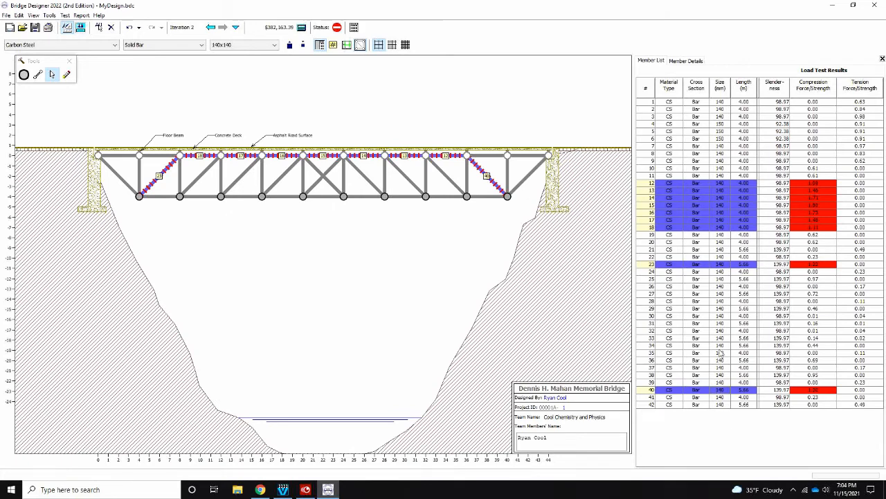
left_click(289, 45)
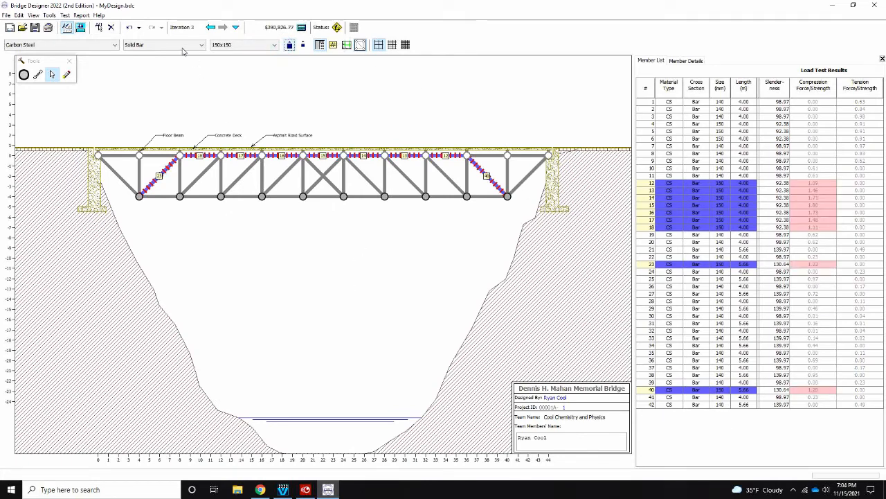
left_click(80, 28)
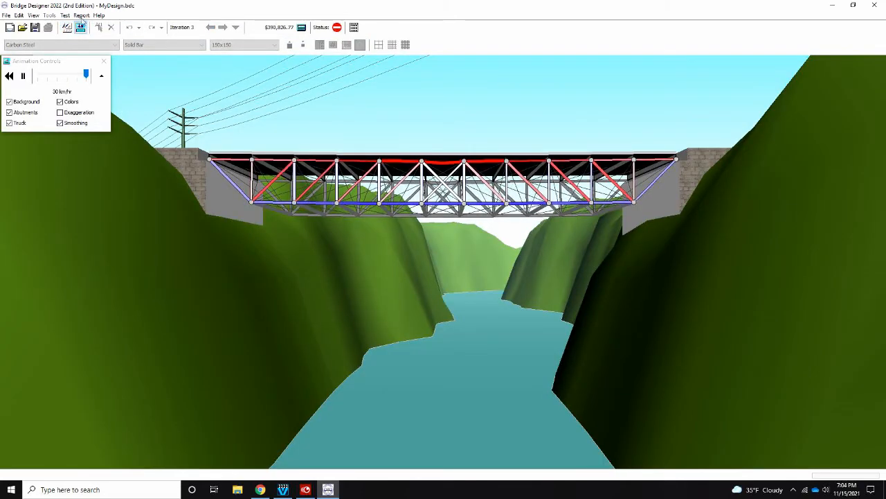
left_click(67, 28)
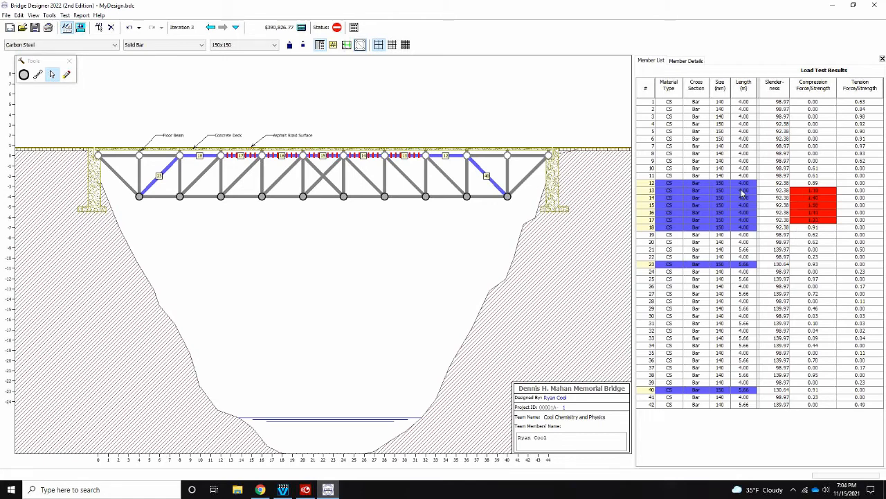
Increase top chord members 13 to 17 to 160x160, then rerun the load test and return to the drawing board.
left_click_drag(741, 190, 739, 220)
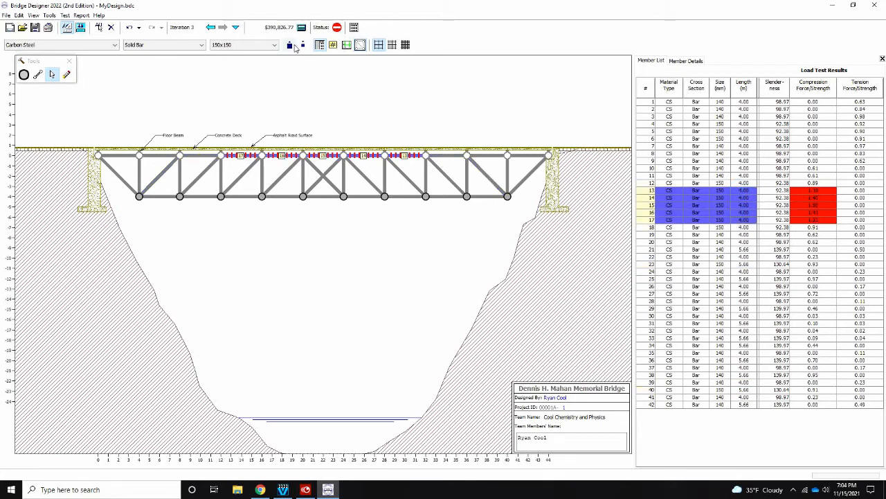
left_click(290, 44)
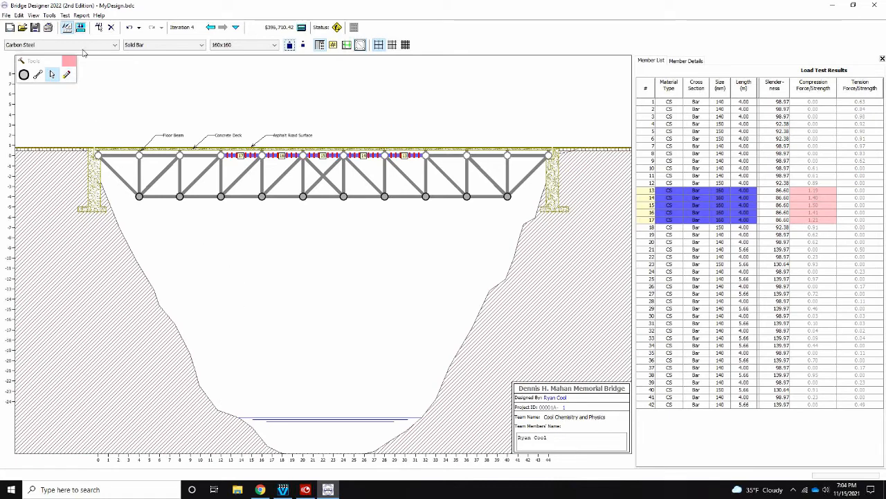
left_click(81, 29)
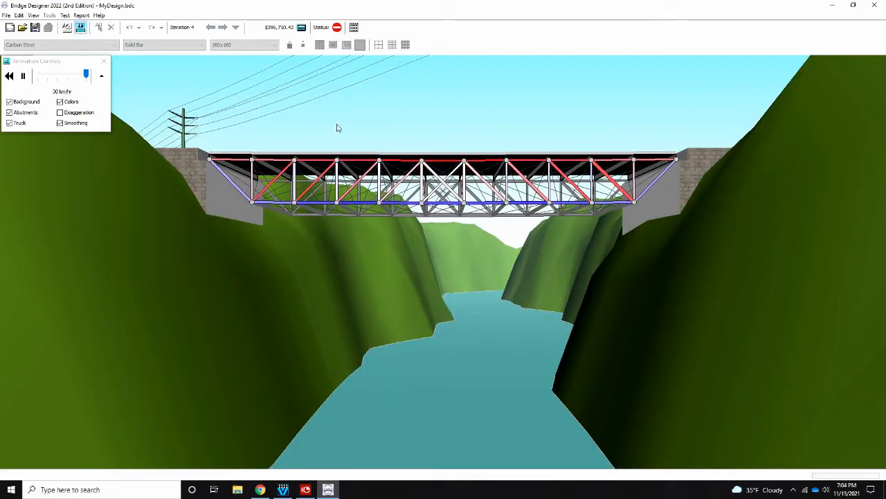
left_click(68, 28)
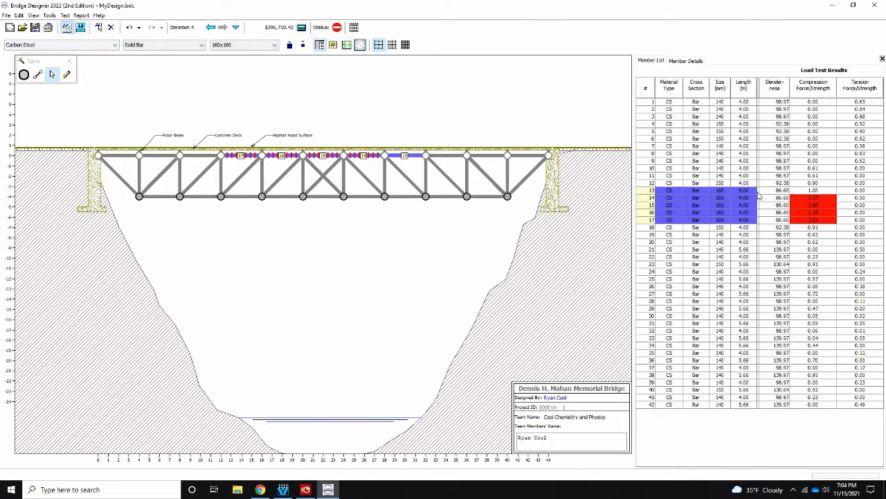
Increase top chord members 14 to 17 to 170x170, then rerun the load test and return to the drawing board.
left_click_drag(745, 200, 742, 220)
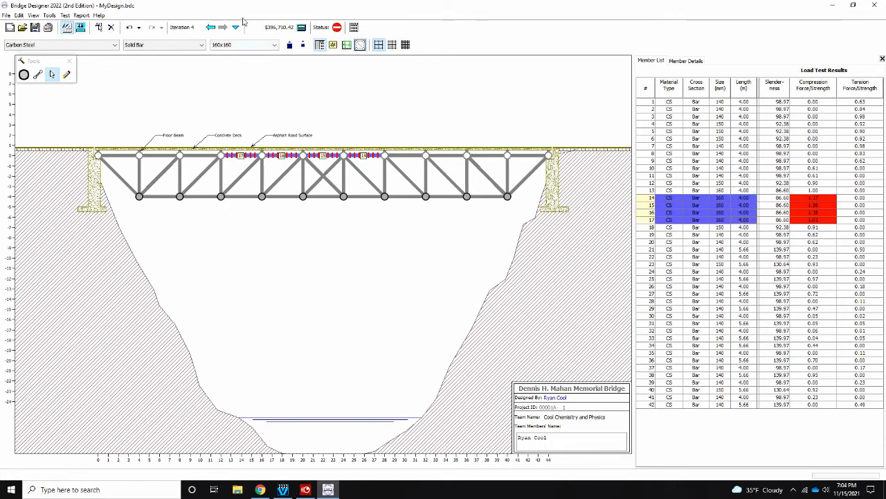
left_click(289, 44)
left_click(80, 28)
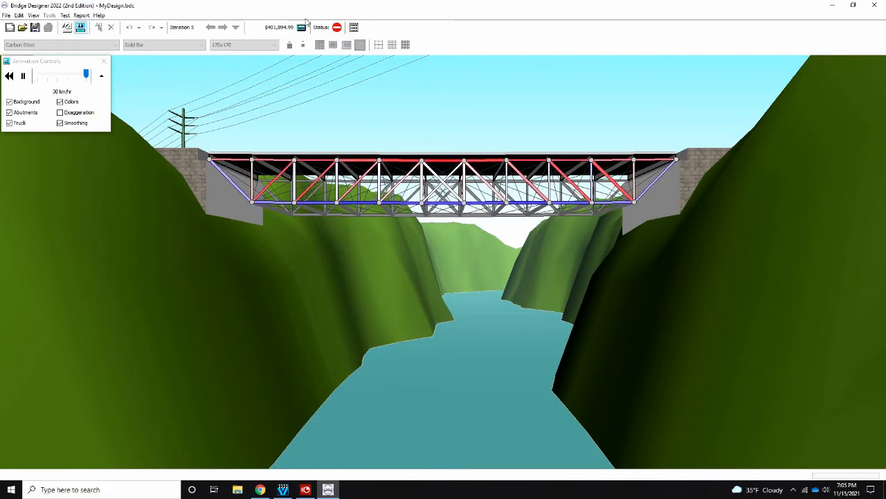
left_click(66, 28)
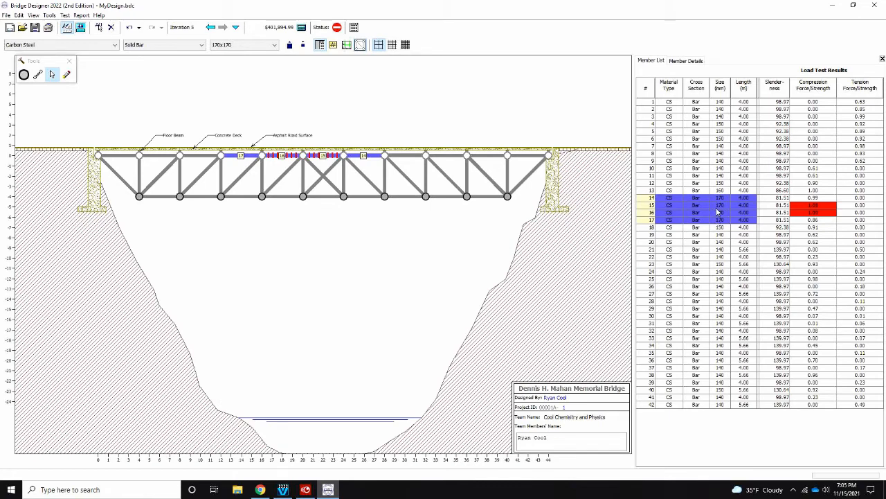
Increase top chord members 15 and 16 to 180x180, then rerun the load test and return to the drawing board.
left_click_drag(716, 209, 718, 216)
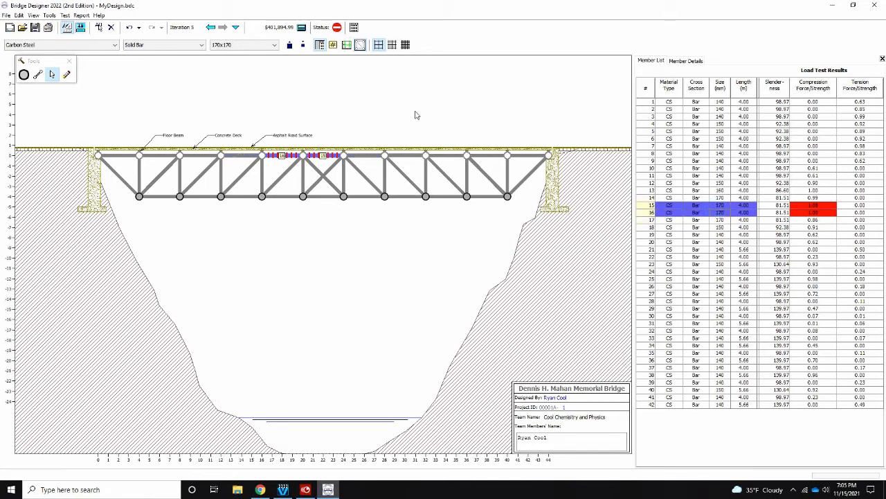
left_click(290, 45)
left_click(80, 27)
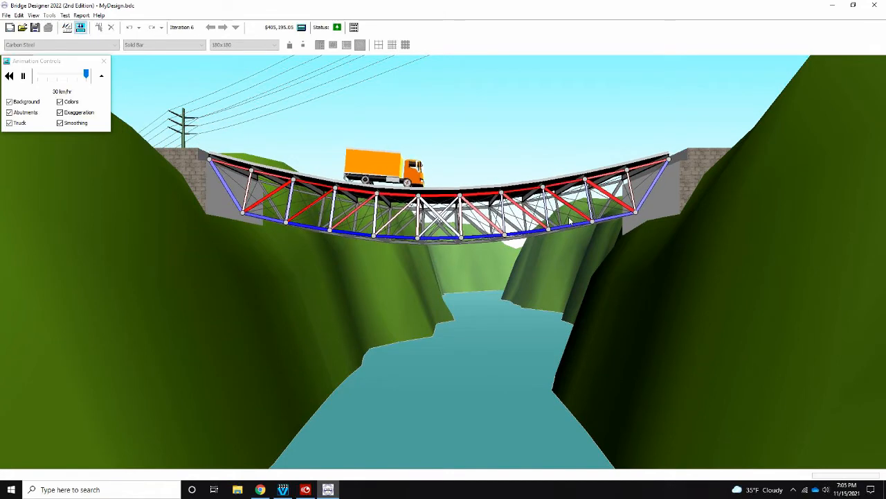
left_click(67, 27)
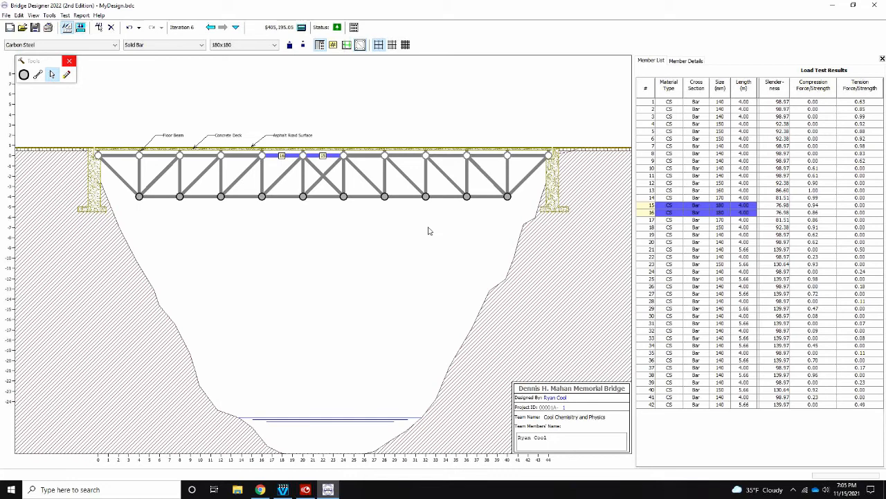
Sort the member list in descending order by compression force/strength, then by tension force/strength.
left_click(814, 97)
left_click(814, 98)
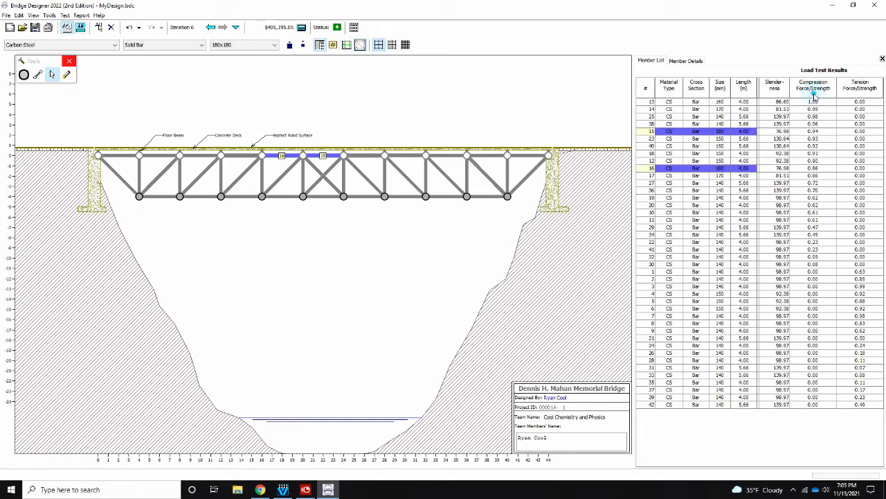
left_click(860, 88)
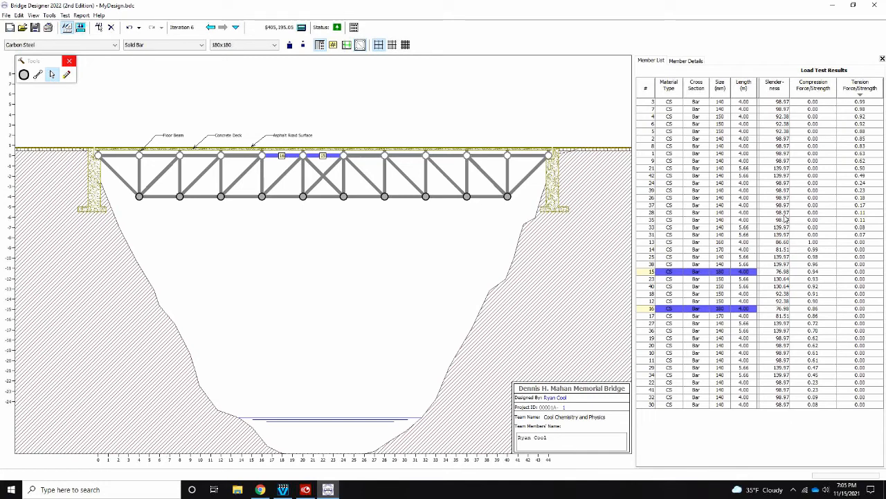
Reduce the lightly tensioned members 21, 24, 26, 28, 31, 33, 35, 37, 39 and 42 to 100x100 and run the load test.
left_click_drag(746, 237, 732, 170)
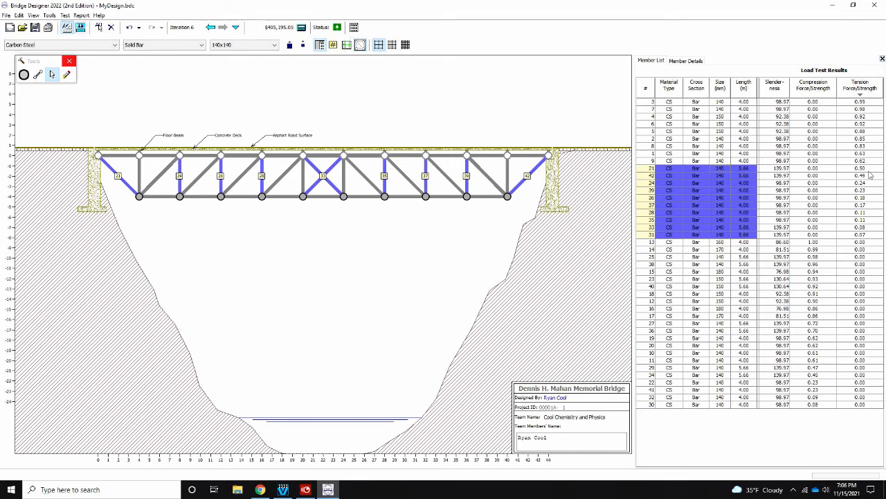
left_click(303, 46)
left_click(303, 46)
left_click(302, 46)
left_click(302, 46)
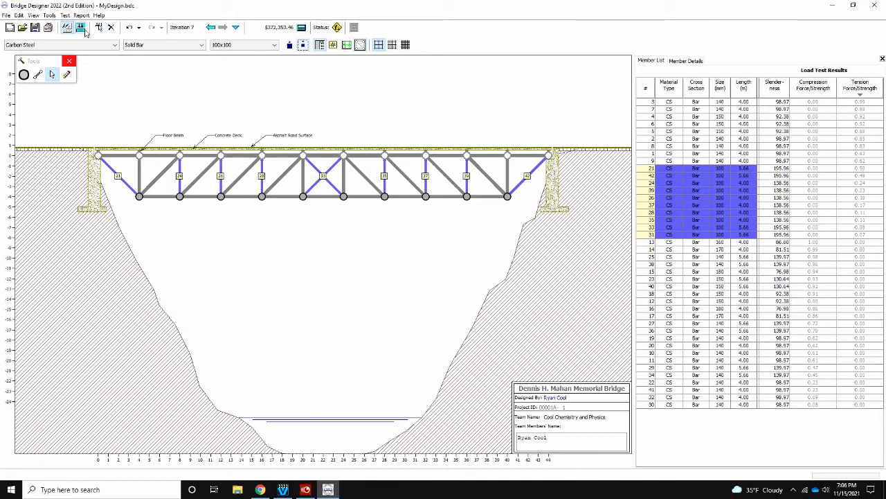
left_click(82, 28)
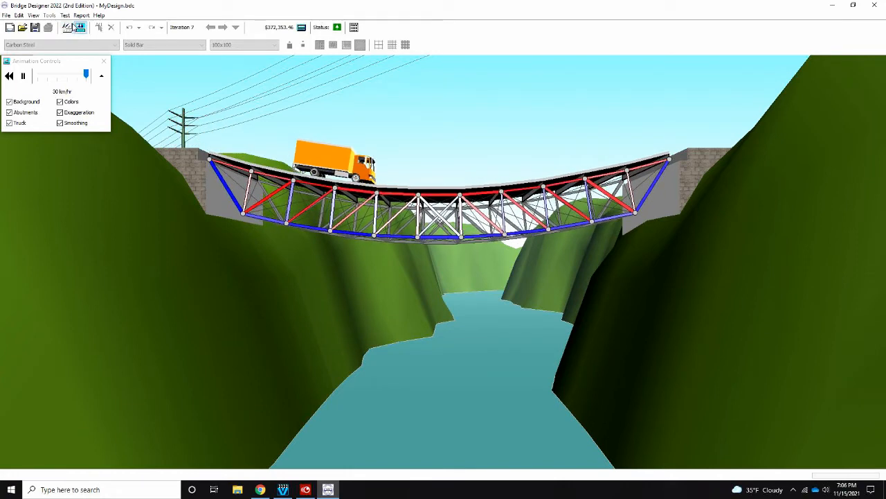
Reduce members 24, 26, 28, 31, 33, 35, 37 and 39 to 75x75, then rerun the load test and return to the drawing board.
left_click(68, 27)
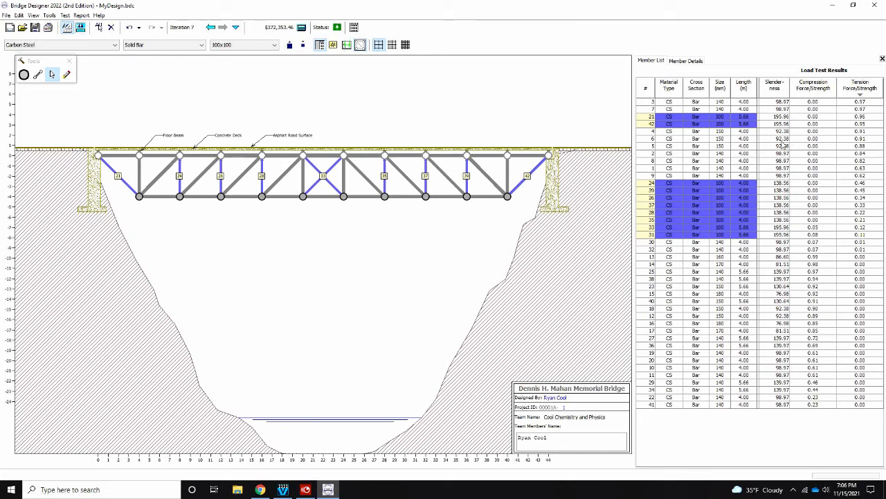
left_click(724, 124, "ctrl")
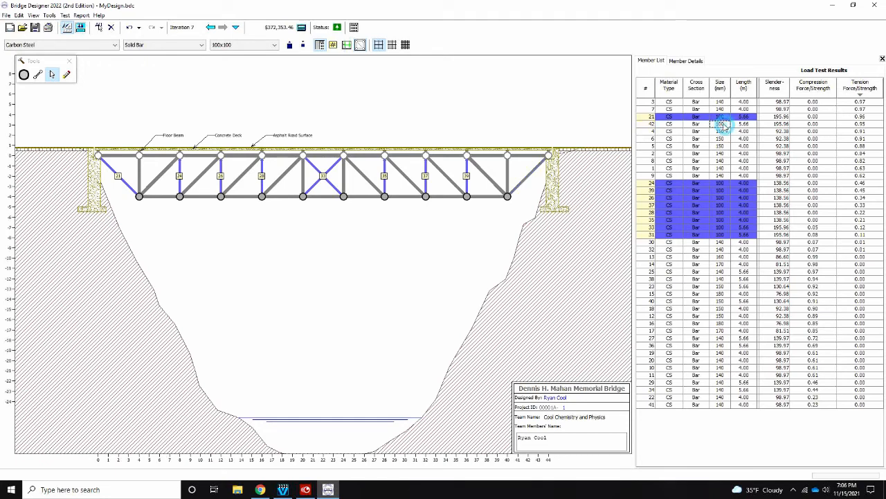
left_click(722, 116, "ctrl")
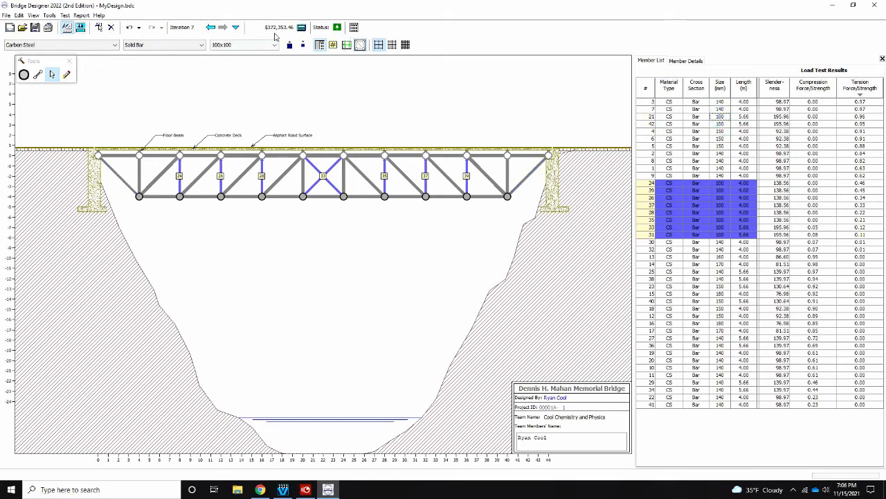
left_click(302, 45)
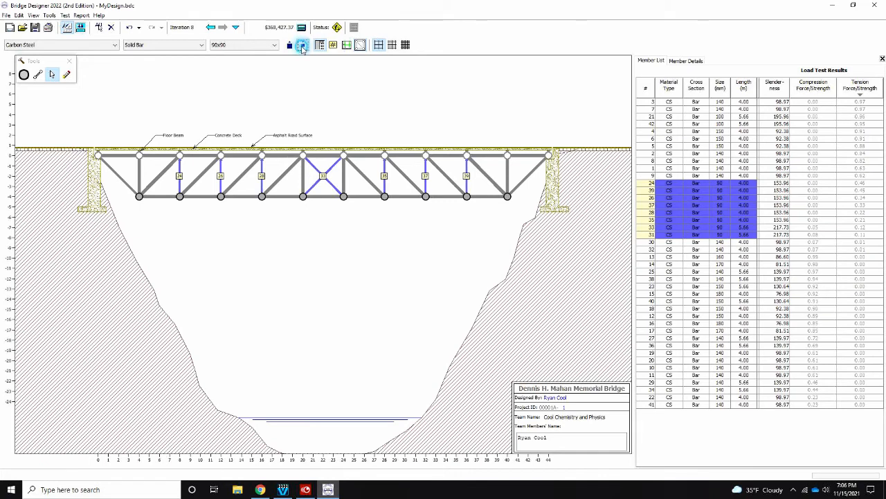
left_click(302, 45)
left_click(303, 45)
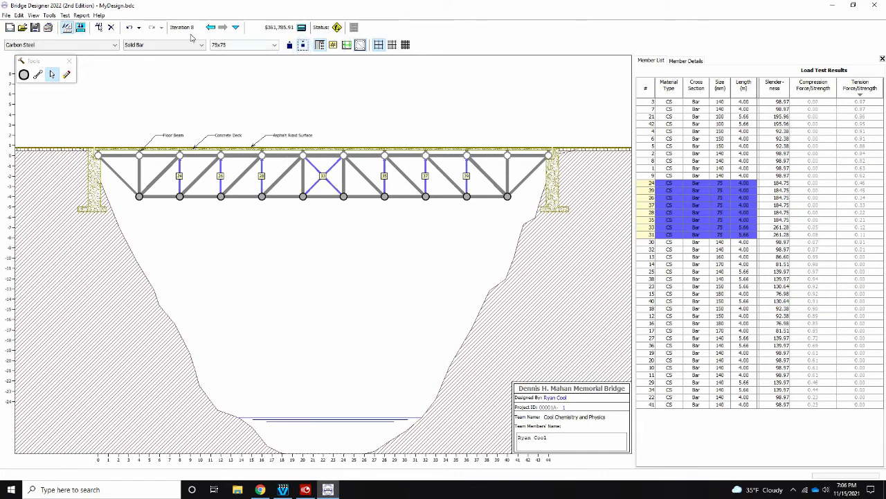
left_click(80, 31)
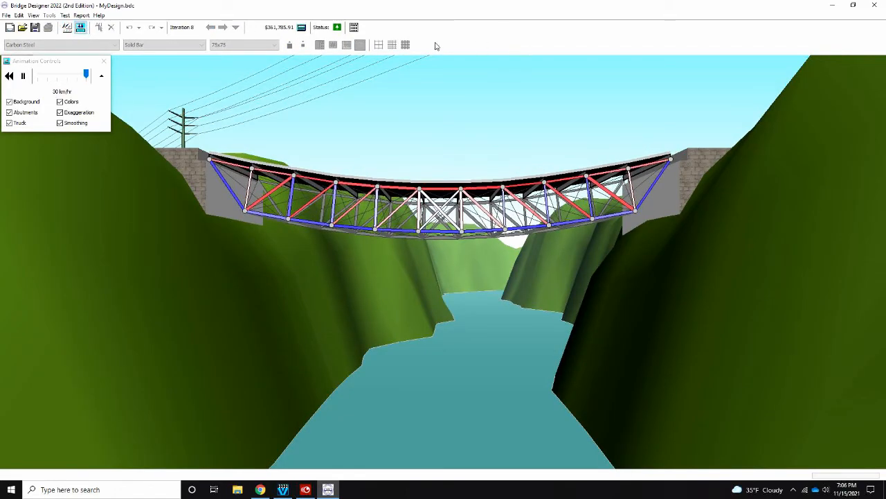
left_click(66, 28)
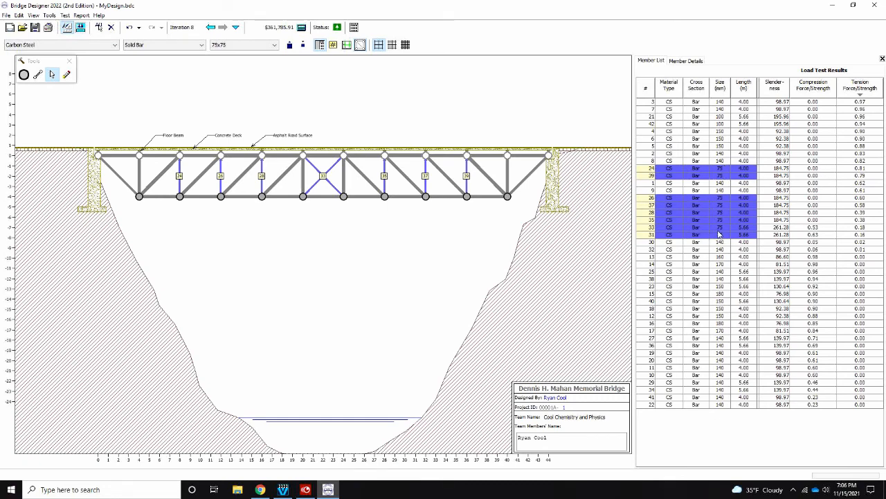
Reduce members 24, 26, 28, 31, 33, 35, 37 and 39 to 70x70, then rerun the load test and return to the drawing board.
left_click(303, 45)
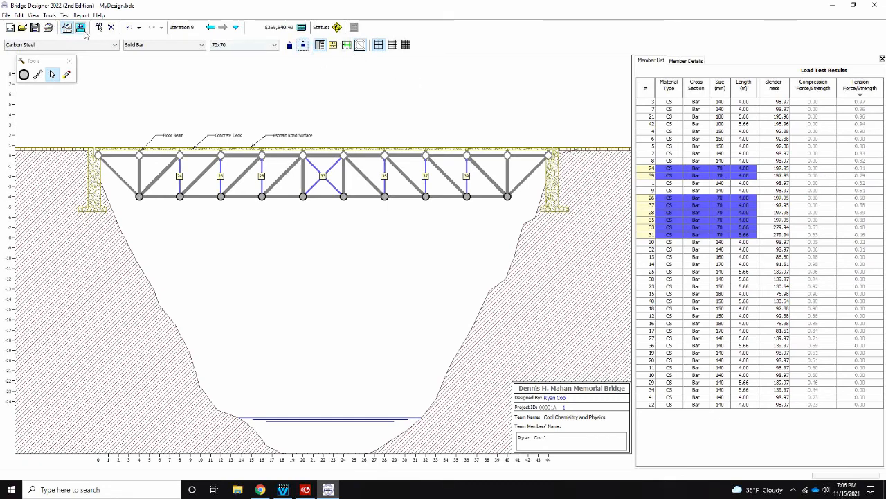
left_click(80, 28)
left_click(69, 30)
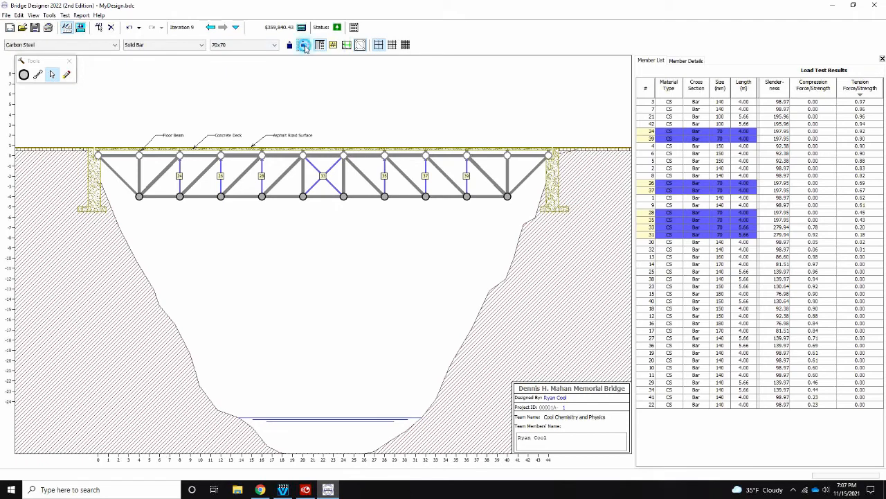
Reduce only vertical members 24, 26, 28, 35, 37 and 39 to 65x65, then rerun the load test and return to the drawing board.
left_click(302, 45)
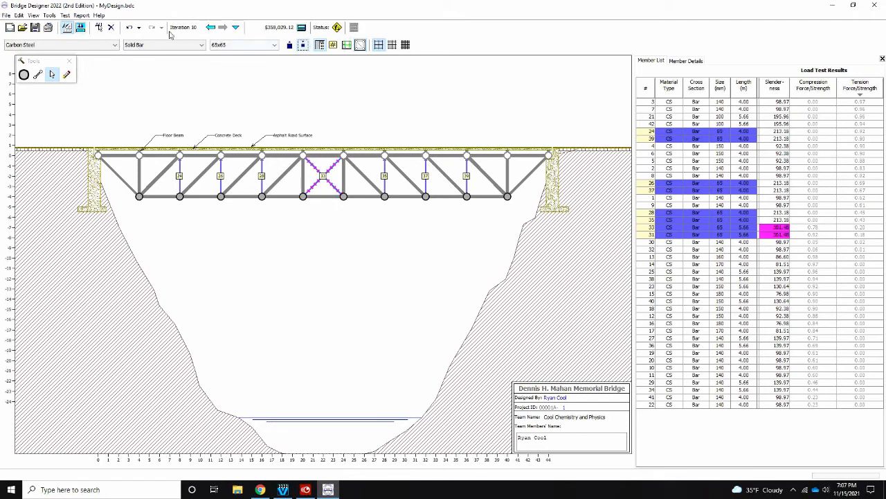
left_click(290, 45)
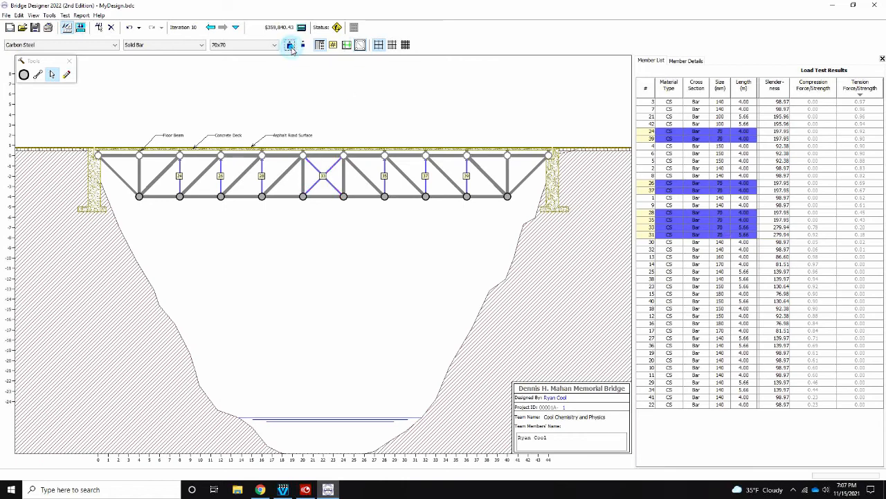
left_click(710, 228, "ctrl")
left_click(712, 236, "ctrl")
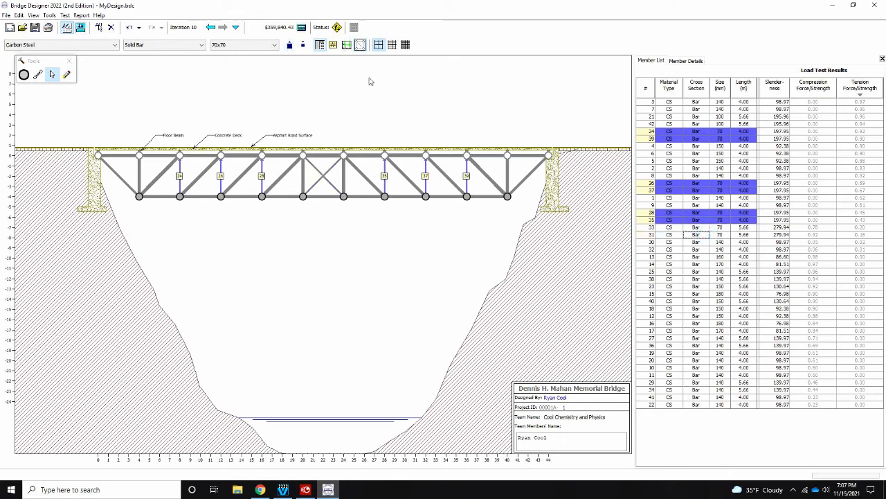
left_click(303, 46)
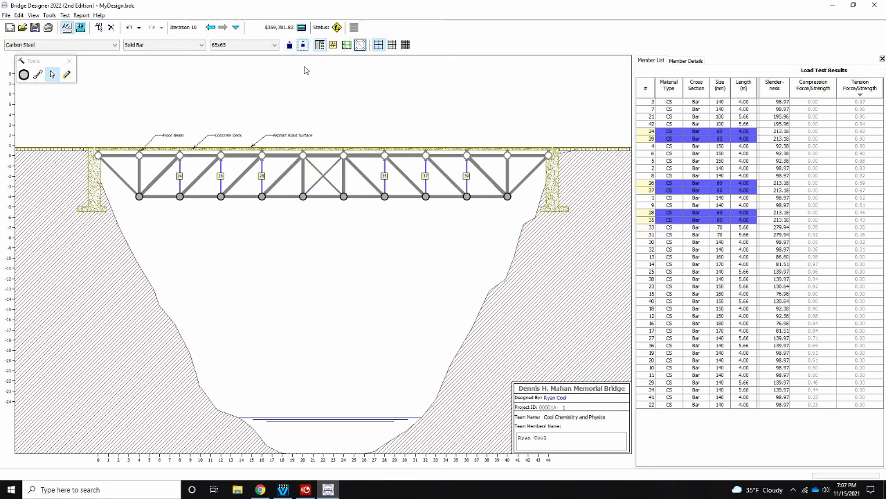
left_click(81, 27)
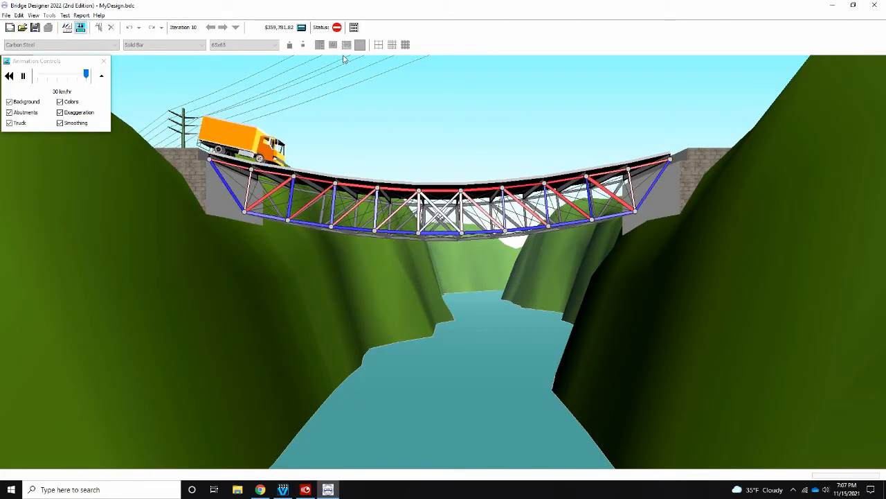
left_click(66, 28)
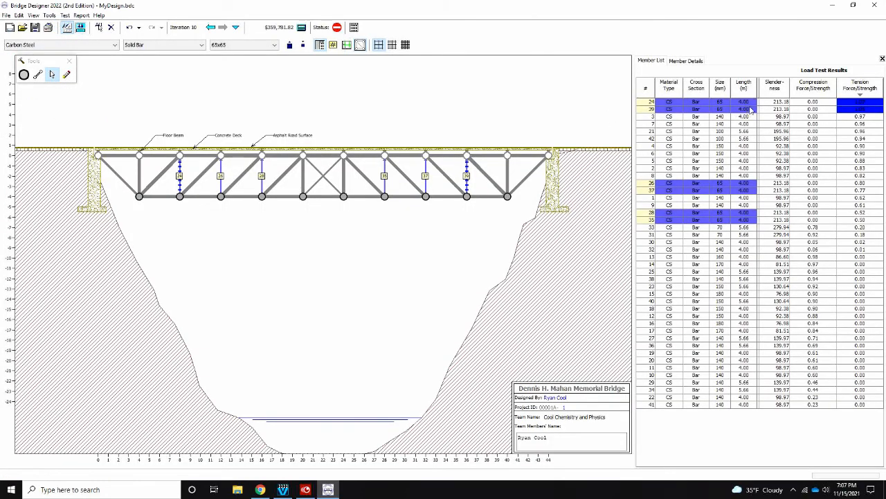
Increase vertical members 24 and 39 to 70x70, then rerun the load test and return to the drawing board.
left_click_drag(748, 102, 747, 108)
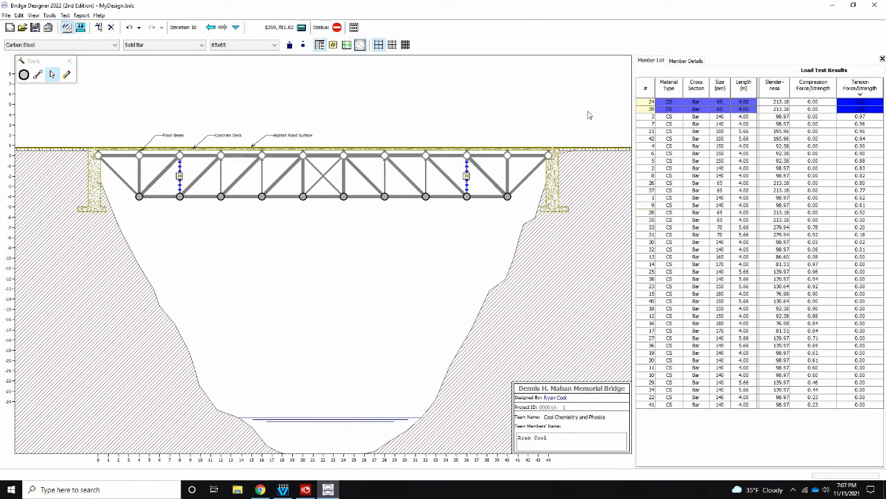
left_click(290, 45)
left_click(80, 27)
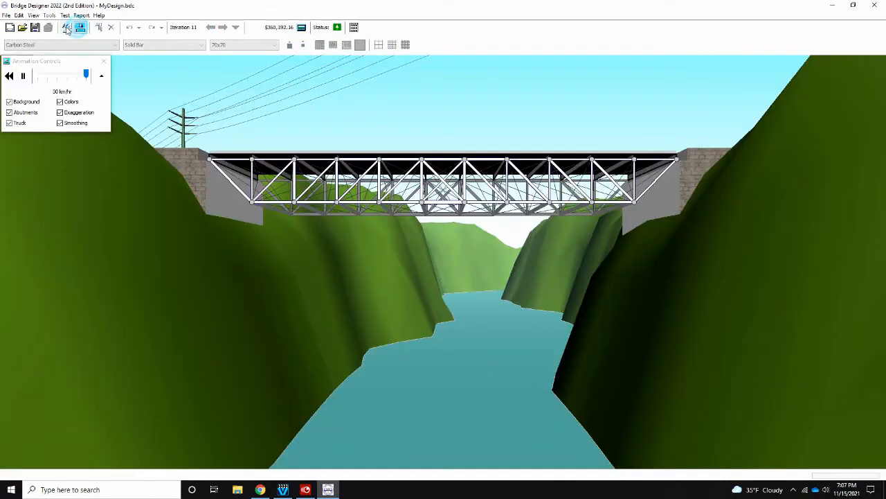
left_click(67, 28)
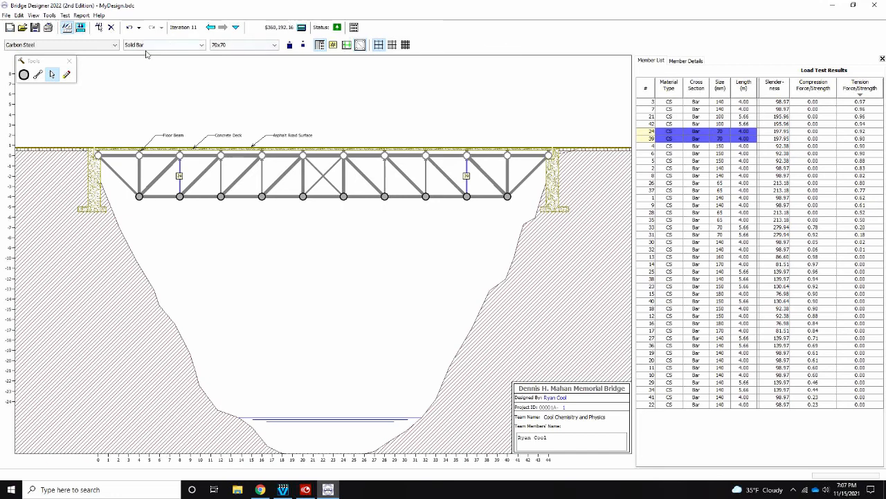
Examine the available material and cross-section options, then select bottom chord member 3 in the member list.
left_click(26, 45)
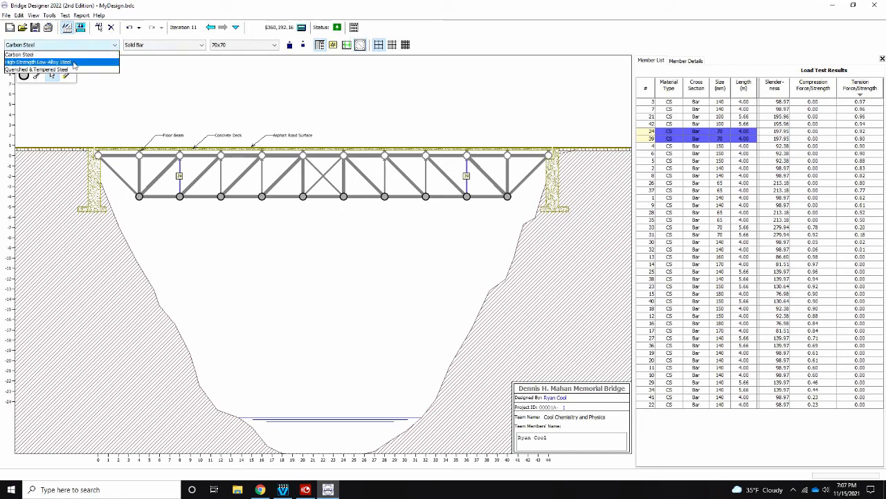
left_click(138, 46)
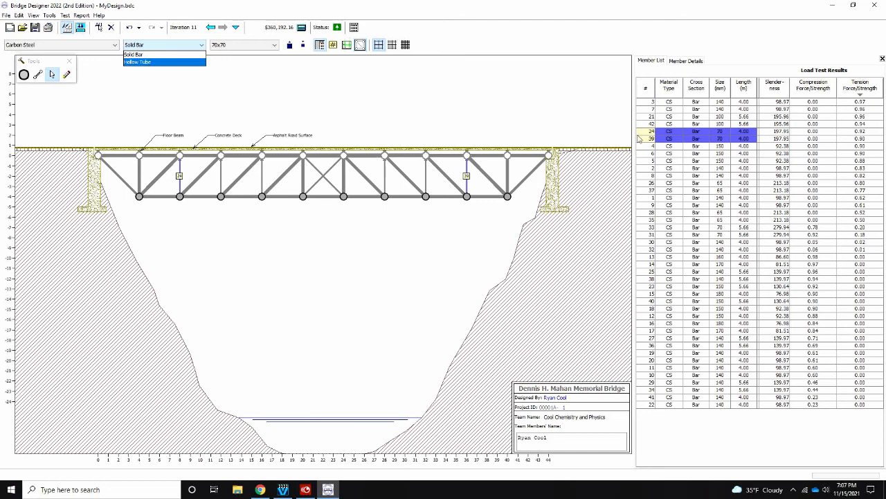
left_click(727, 135)
left_click(712, 140)
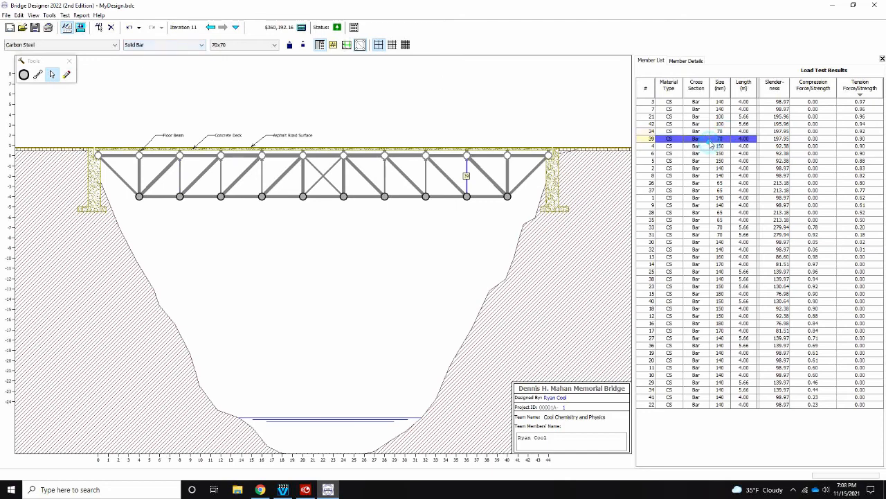
left_click(708, 117)
left_click(690, 101)
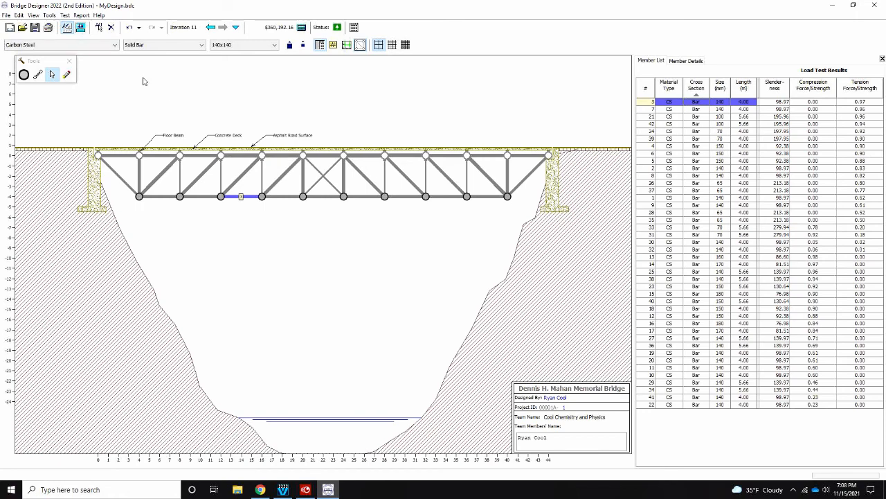
Open the file commands for saving the bridge design.
left_click(6, 17)
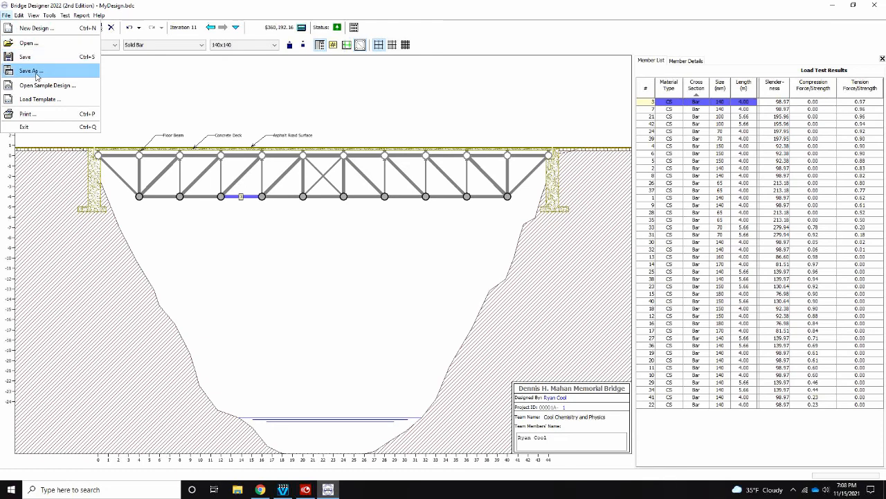